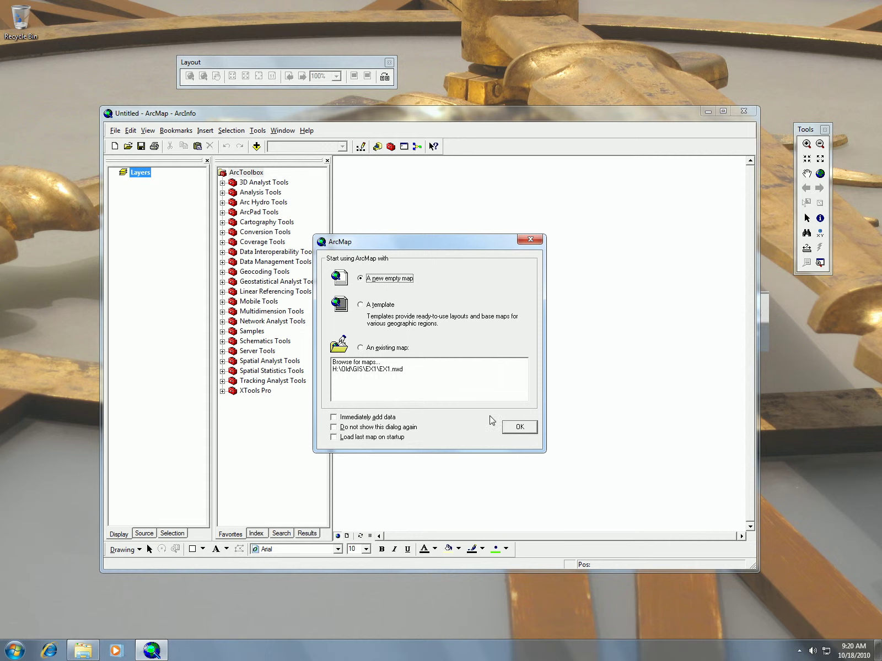
Open a new empty map, close ArcToolbox, and add the counties layer from the Texas dataset
left_click(520, 427)
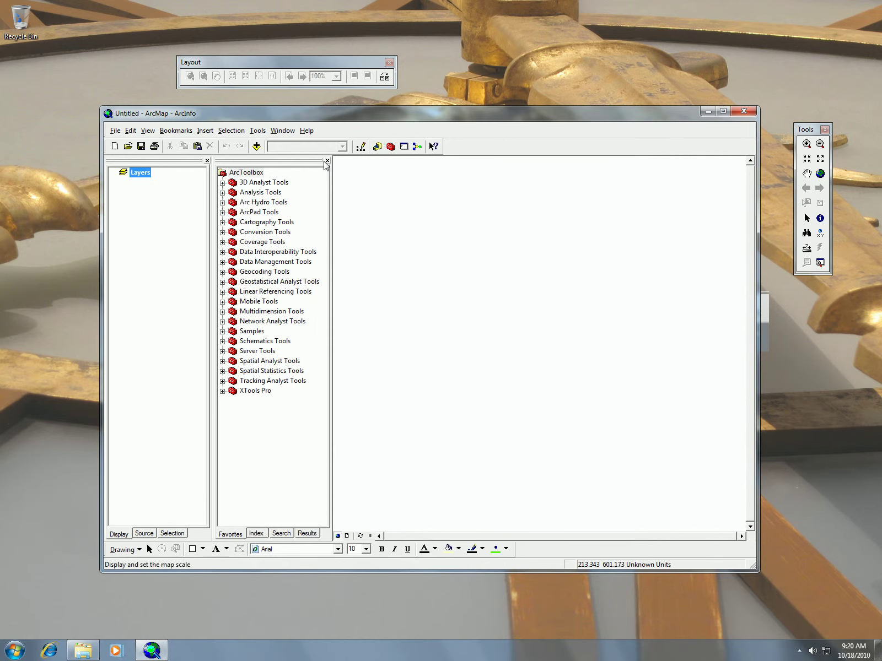
left_click(327, 160)
left_click(256, 147)
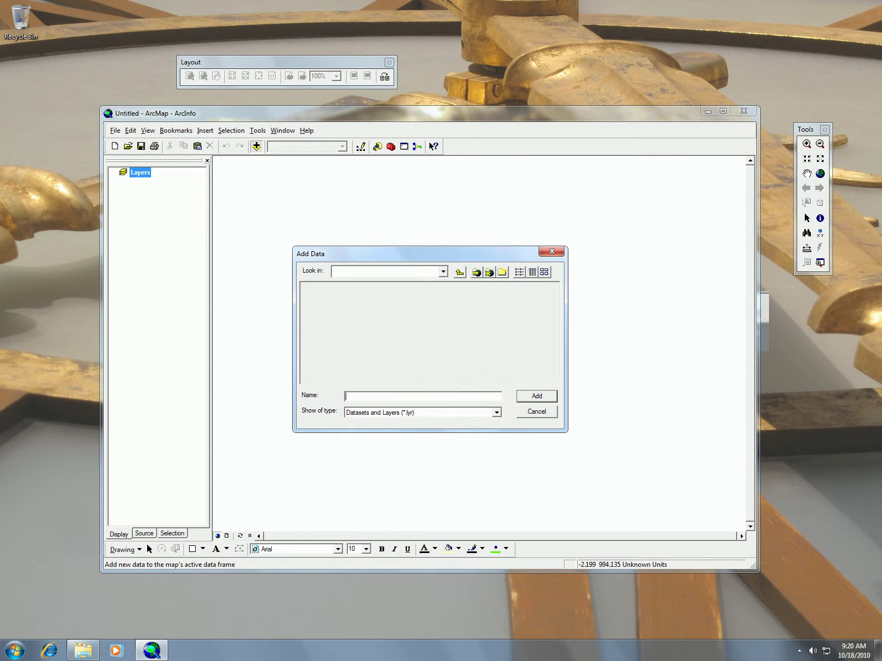
left_click(442, 272)
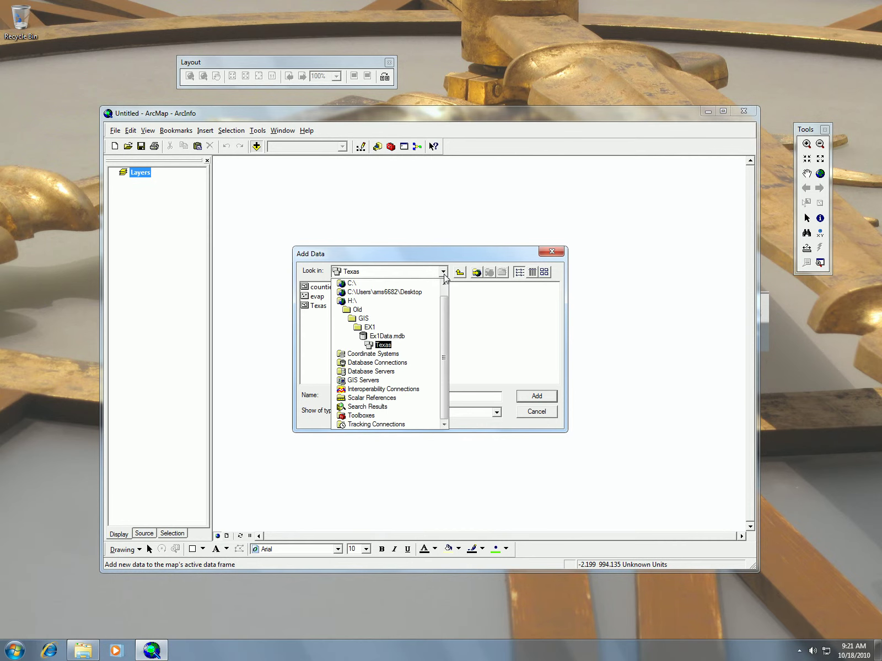
left_click(443, 272)
left_click(320, 287)
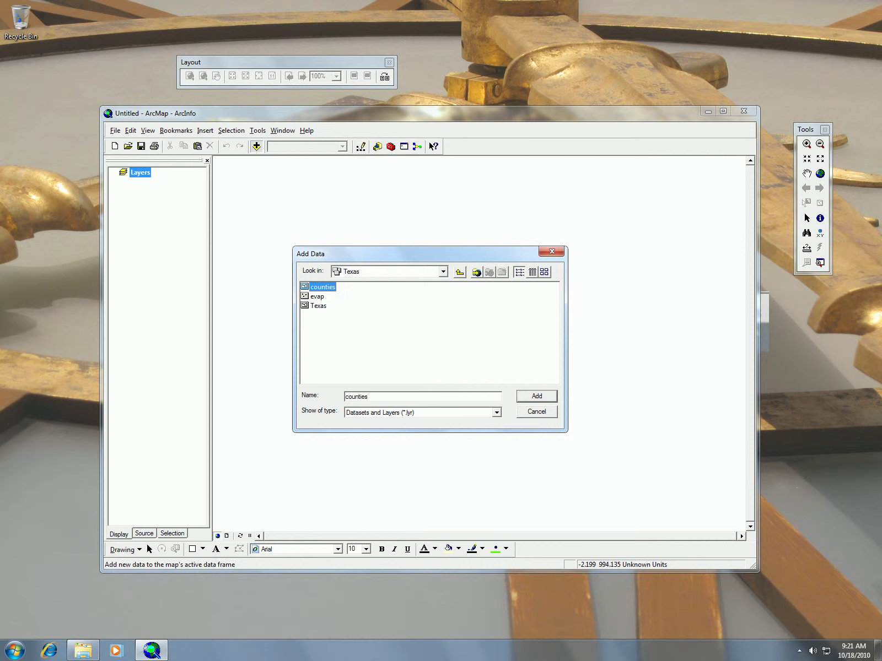
left_click(319, 287)
left_click(535, 399)
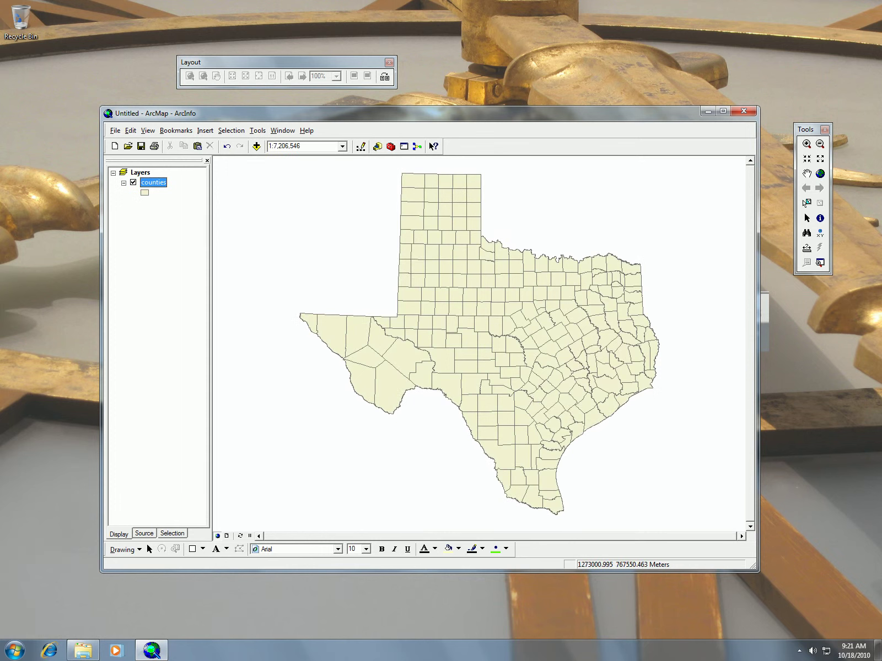
double_click(156, 182)
right_click(156, 183)
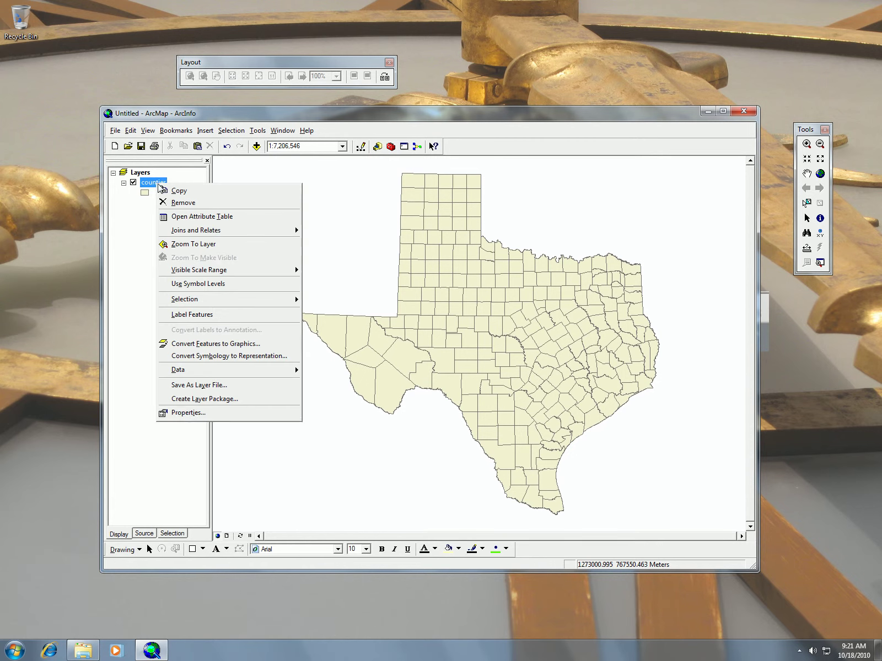
left_click(225, 414)
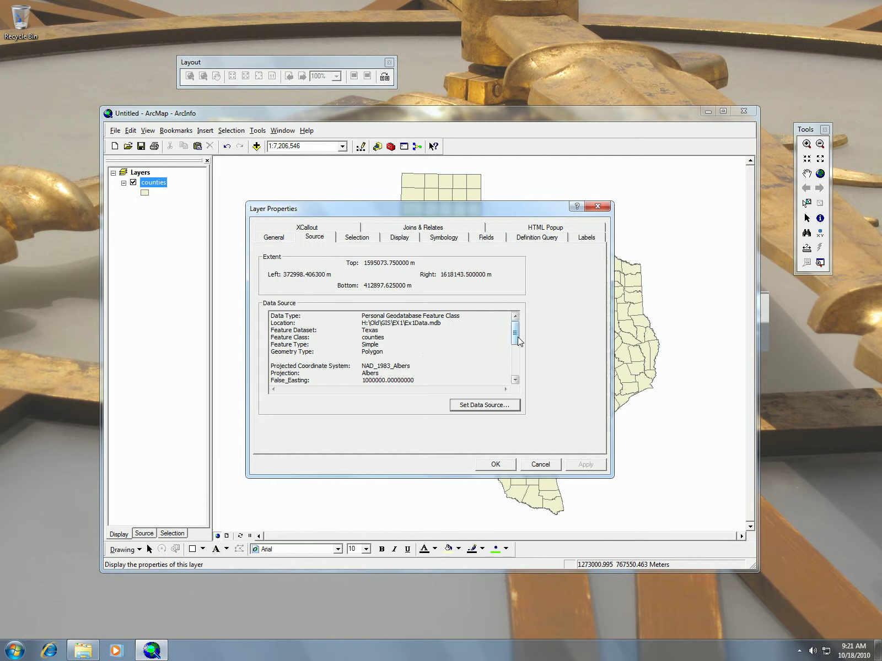
left_click(515, 379)
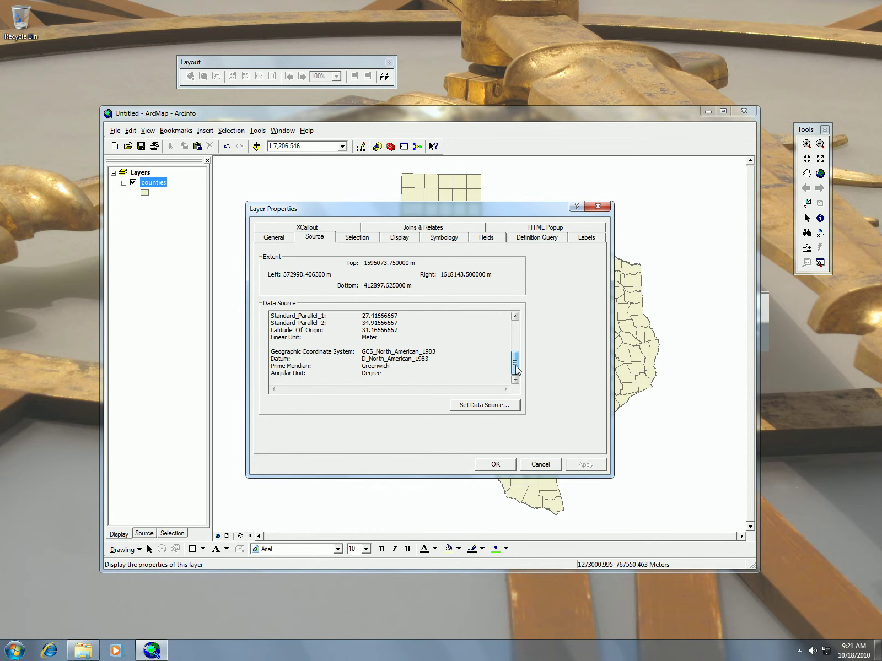
left_click_drag(516, 368, 514, 396)
left_click(549, 466)
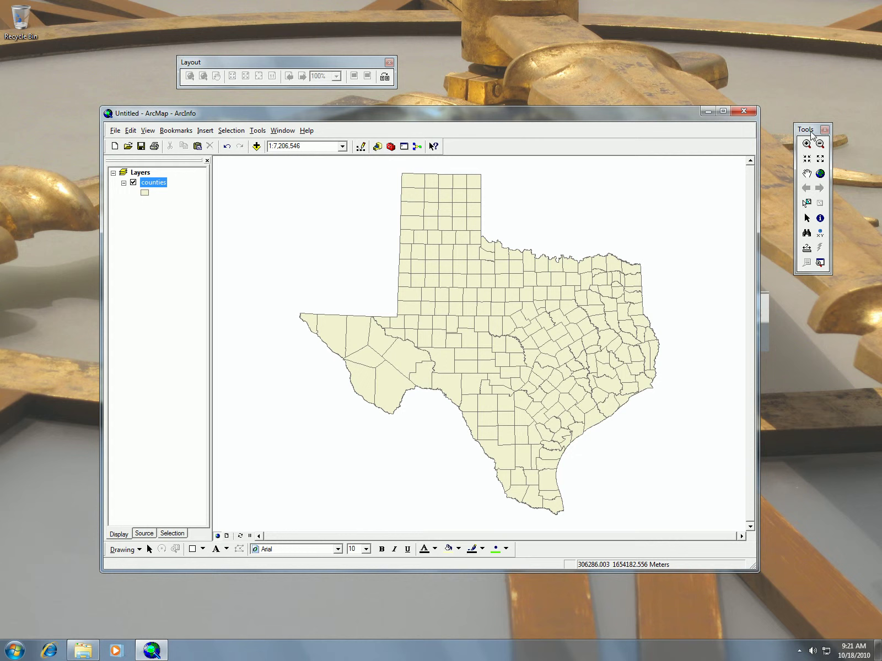
Dock the Tools toolbar and select one county in central Texas
left_click_drag(812, 134, 223, 207)
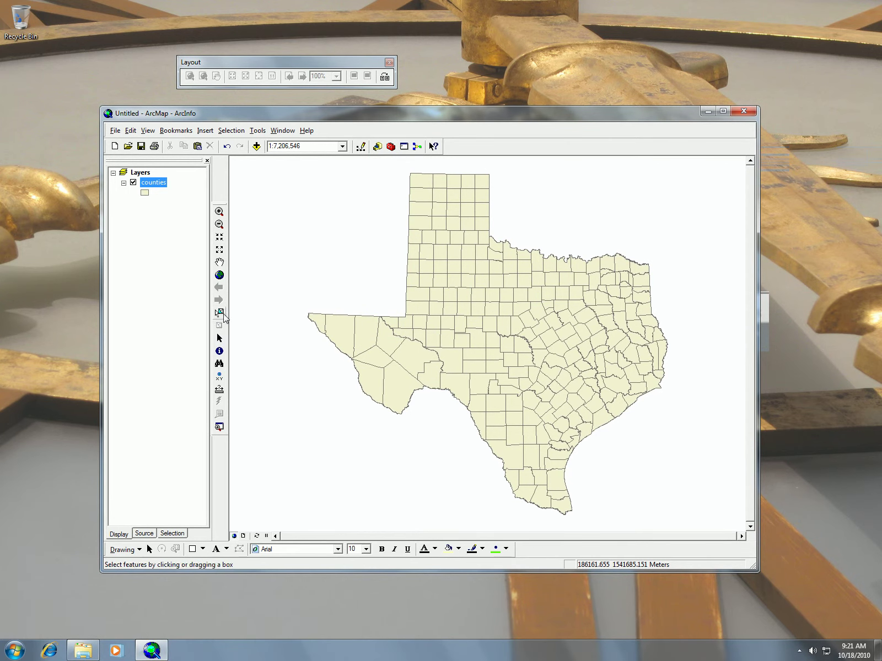
left_click(219, 313)
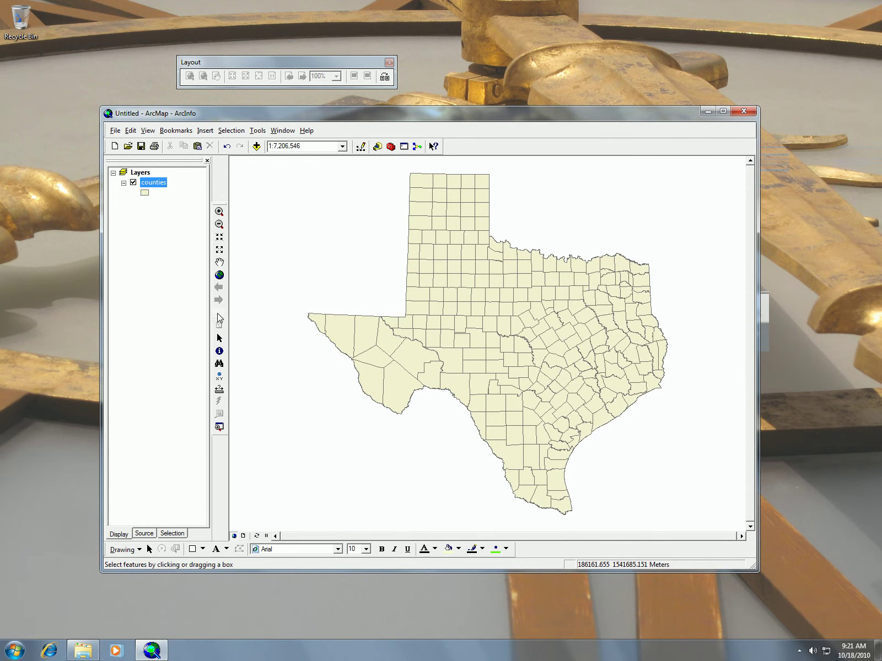
left_click(549, 377)
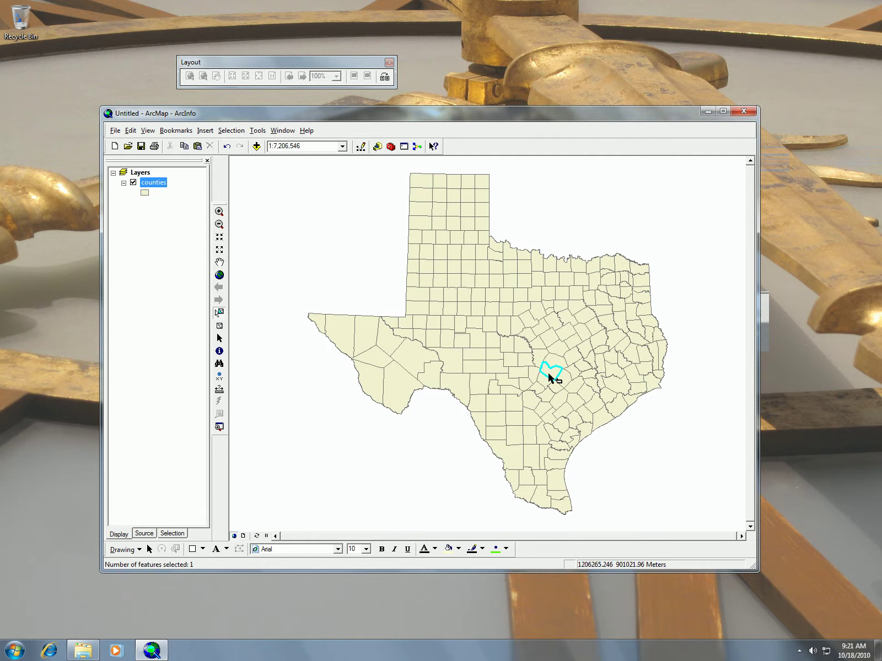
right_click(549, 377)
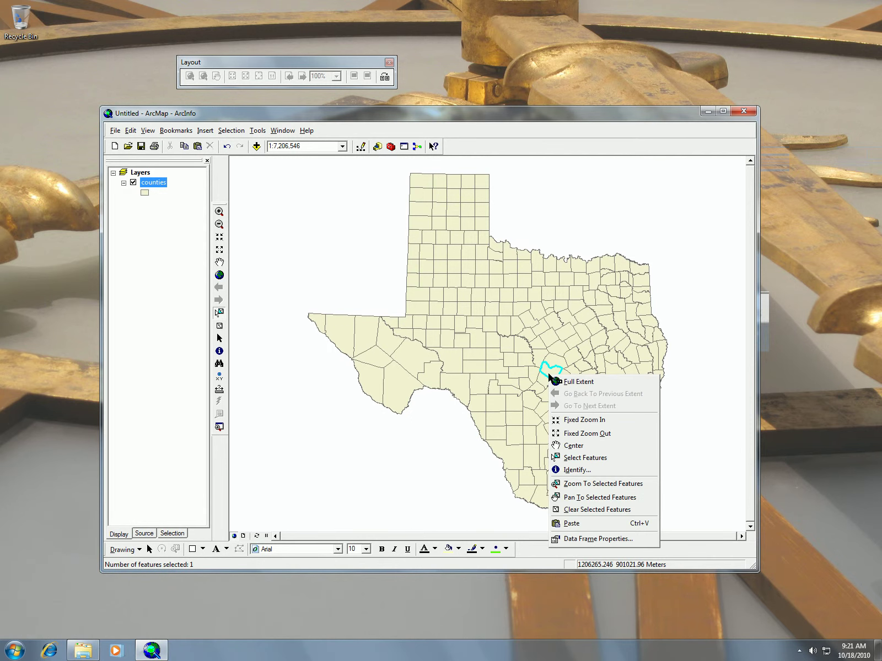
left_click(557, 382)
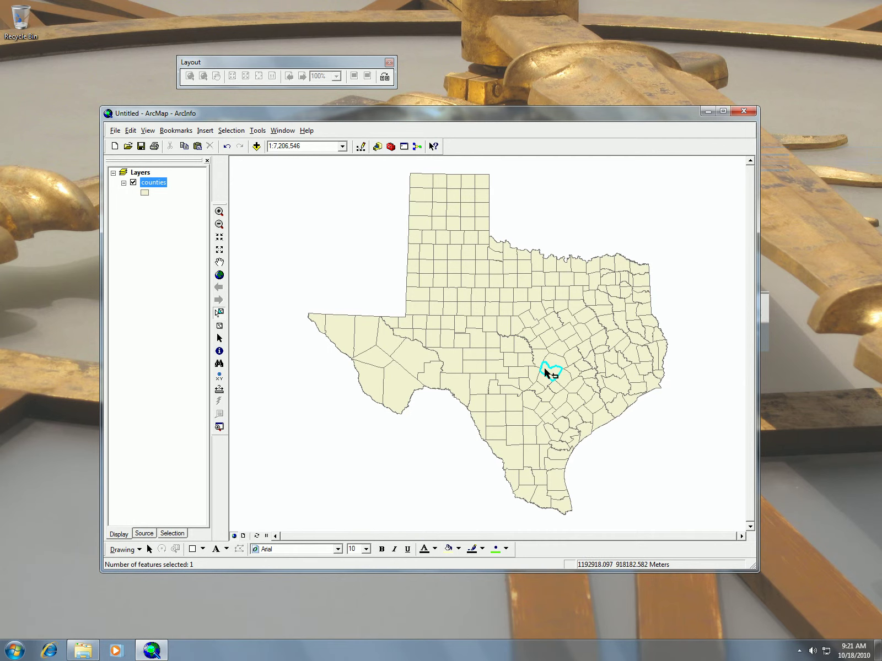
Zoom in twice around the selected county to about 1:638,337 scale
left_click(219, 211)
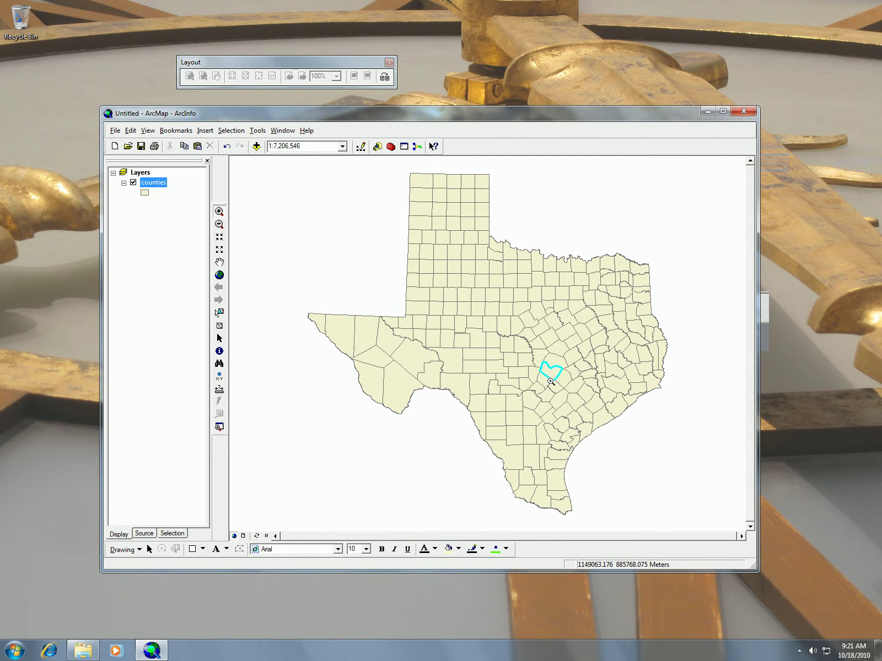
left_click_drag(517, 325, 622, 426)
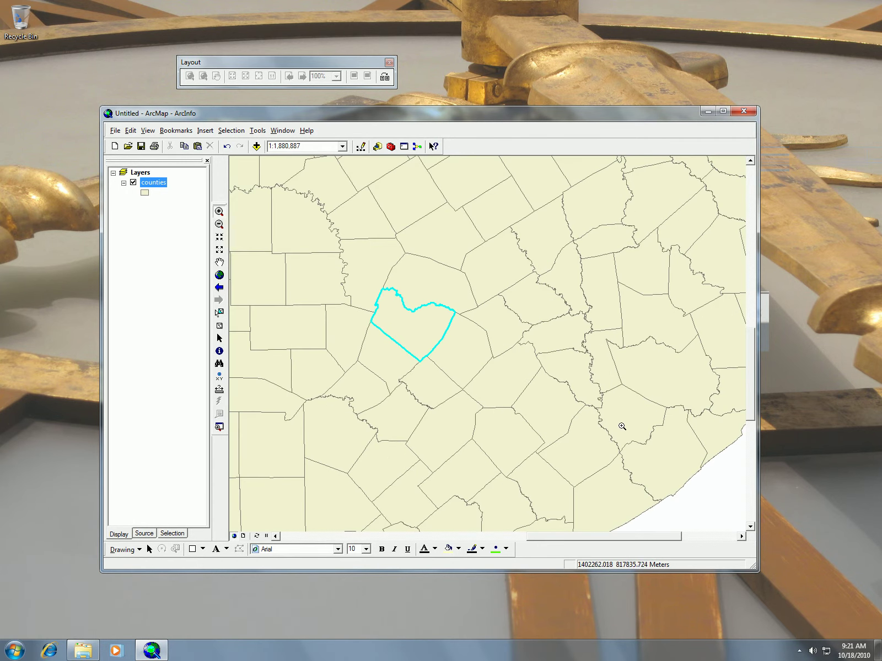
right_click(166, 185)
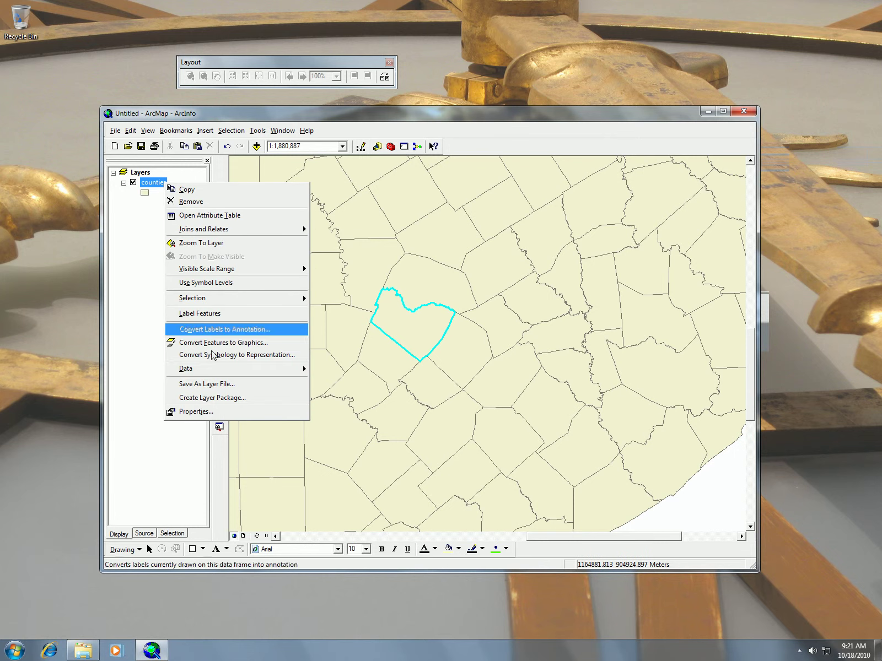
mouse_move(215, 374)
left_click(112, 257)
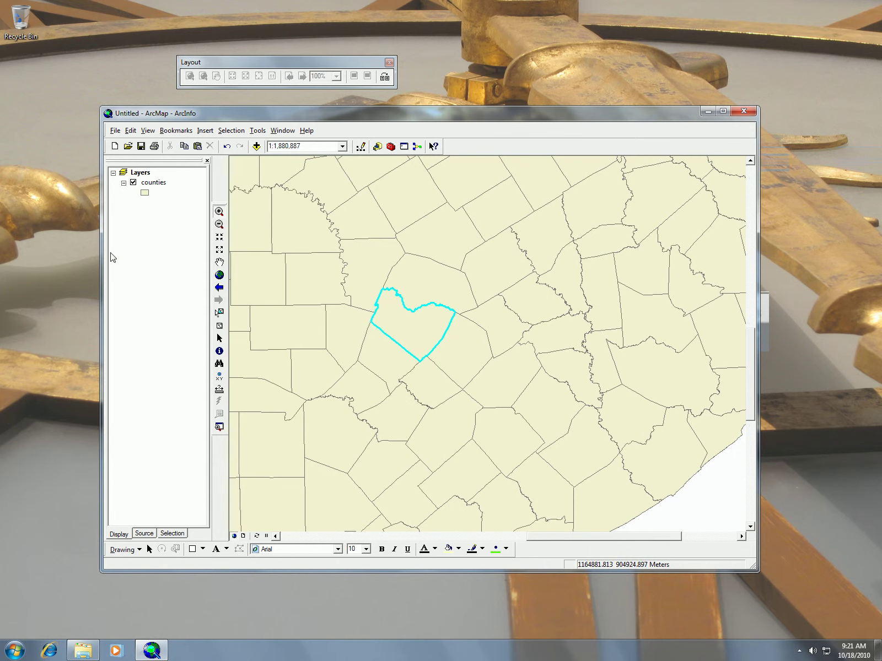
left_click(219, 212)
left_click_drag(339, 273, 515, 385)
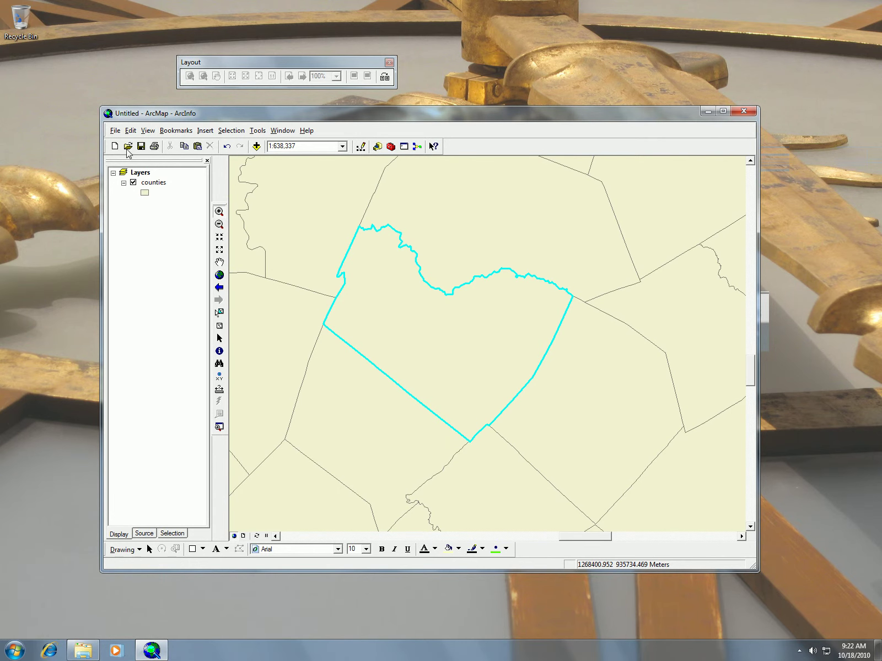
Open the Layers data frame's Coordinate System settings, showing NAD_1983_Albers, and expand the New choices
right_click(134, 174)
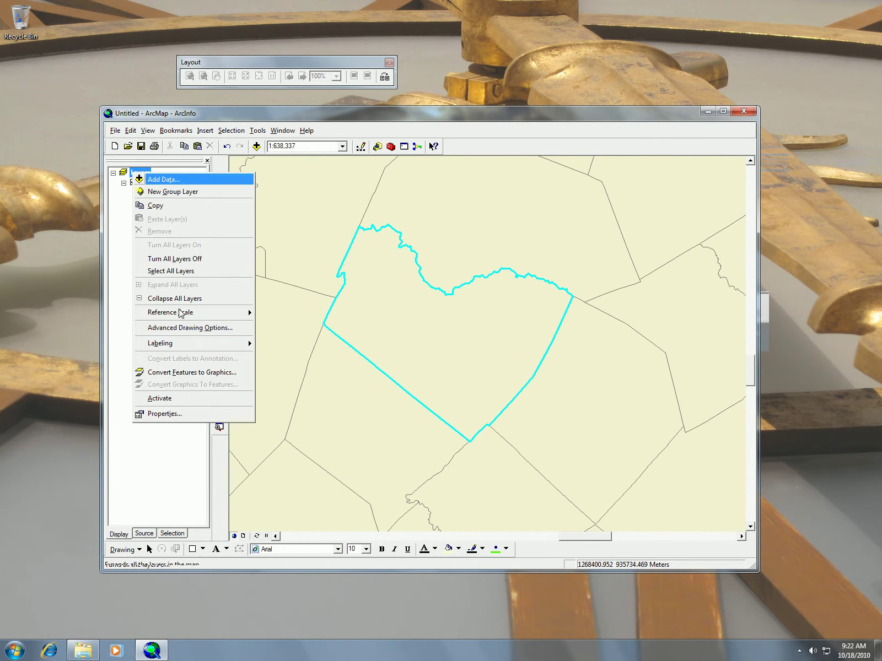
left_click(193, 414)
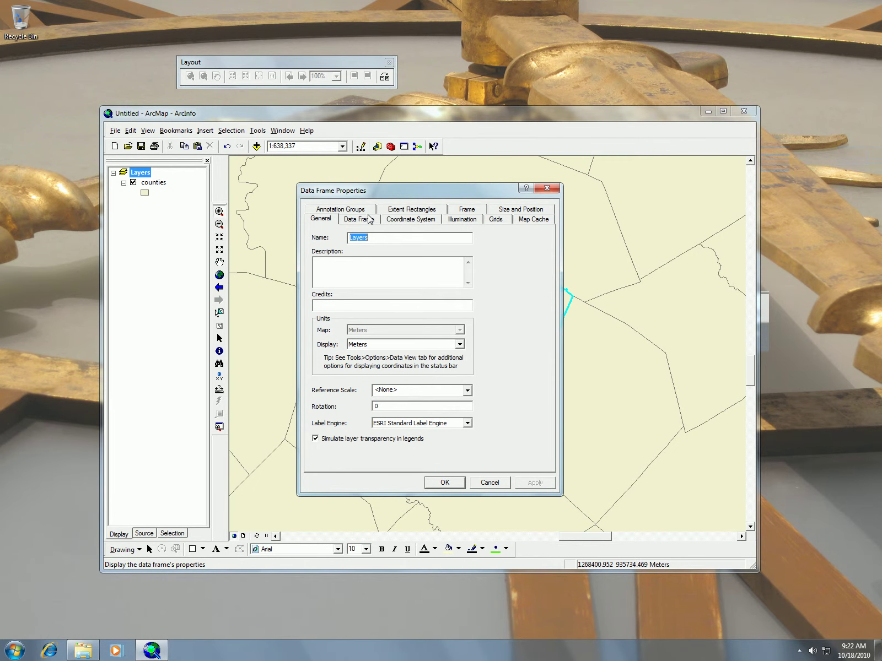
left_click(393, 220)
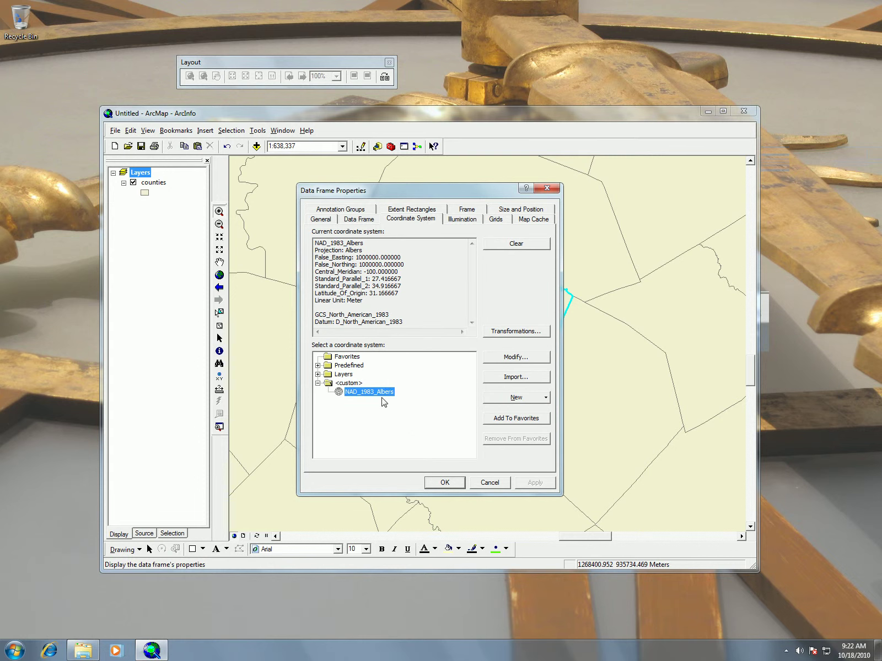
left_click_drag(489, 194, 560, 213)
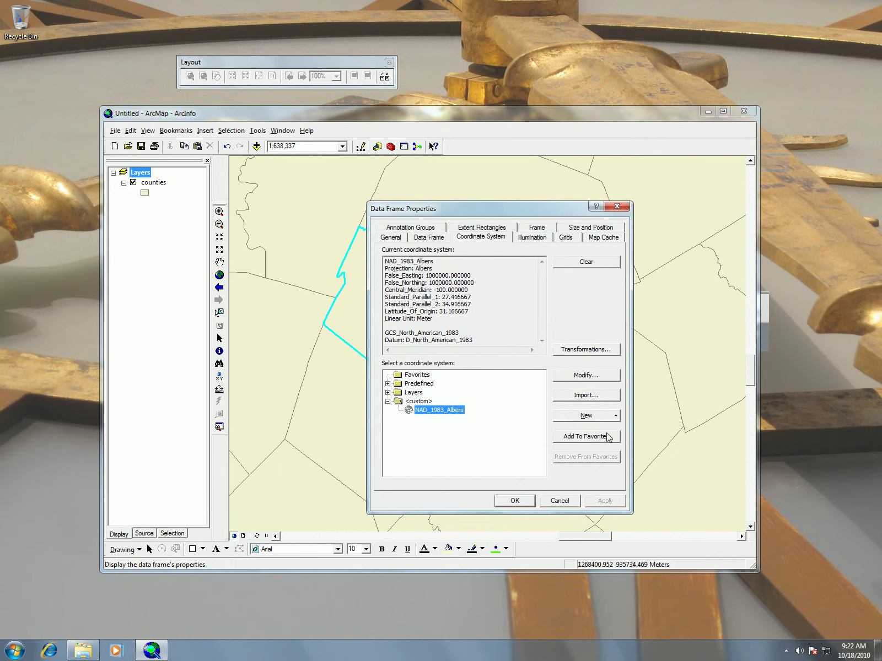
left_click(608, 415)
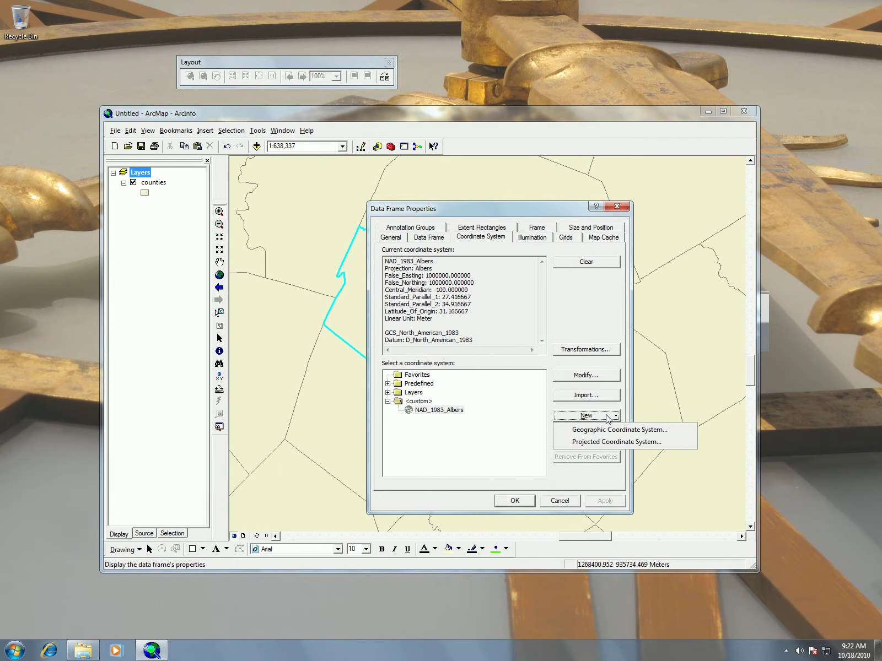
Begin a new projected system with Transverse_Mercator, then cancel it, keeping NAD_1983_Albers
left_click(610, 442)
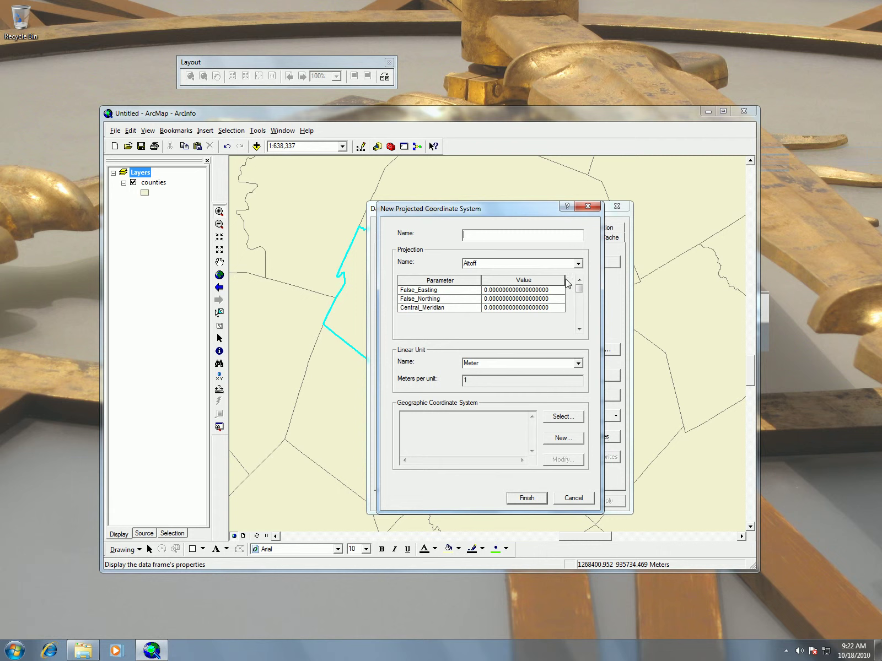
left_click(578, 264)
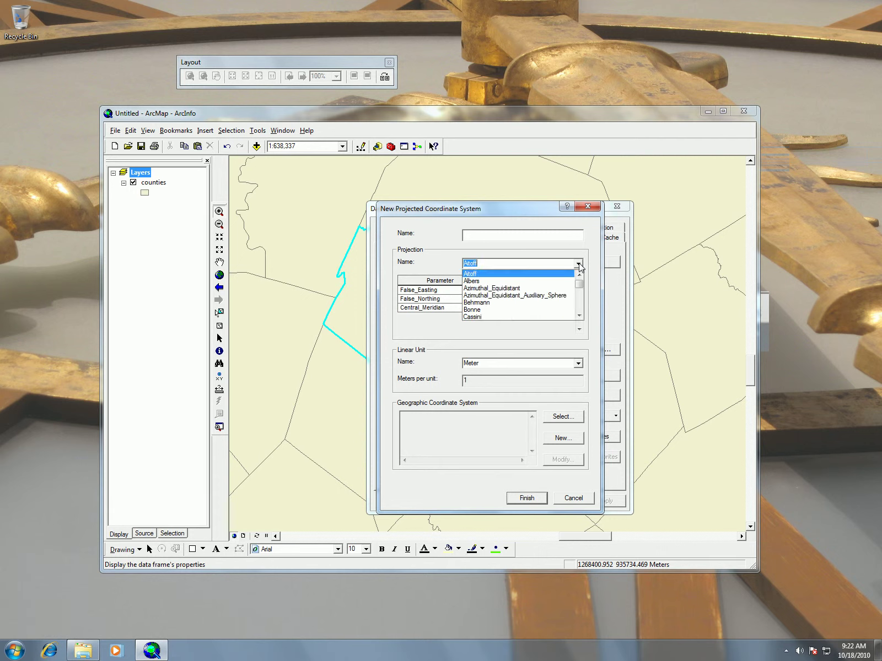
scroll(580, 304, "down", 5)
scroll(579, 306, "down", 10)
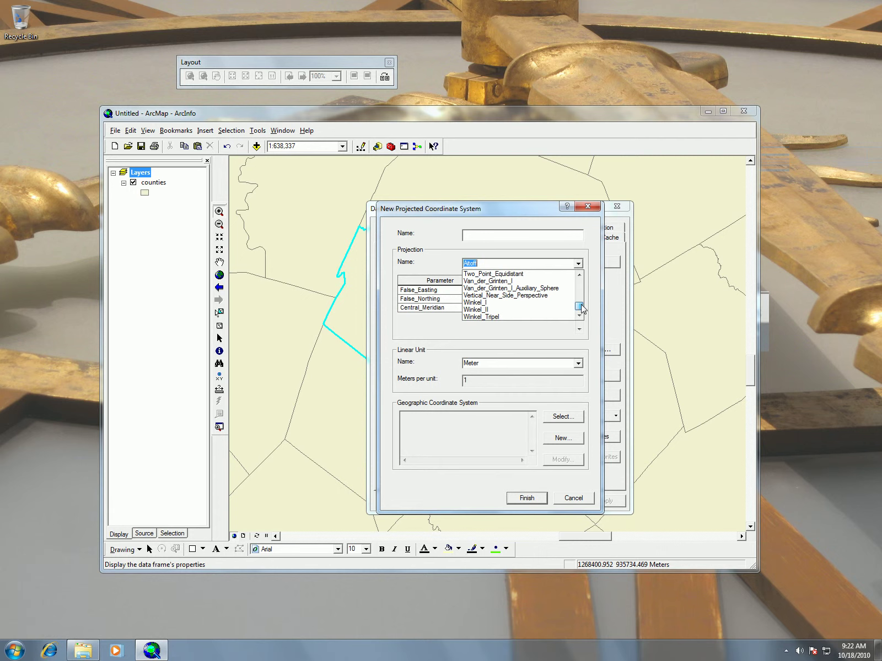
left_click_drag(582, 309, 583, 306)
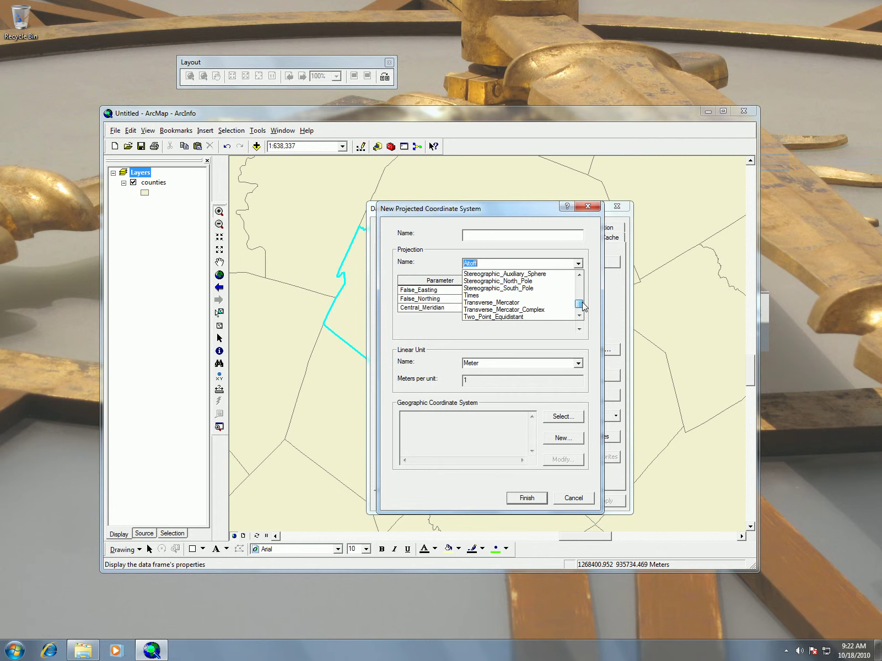
left_click(538, 303)
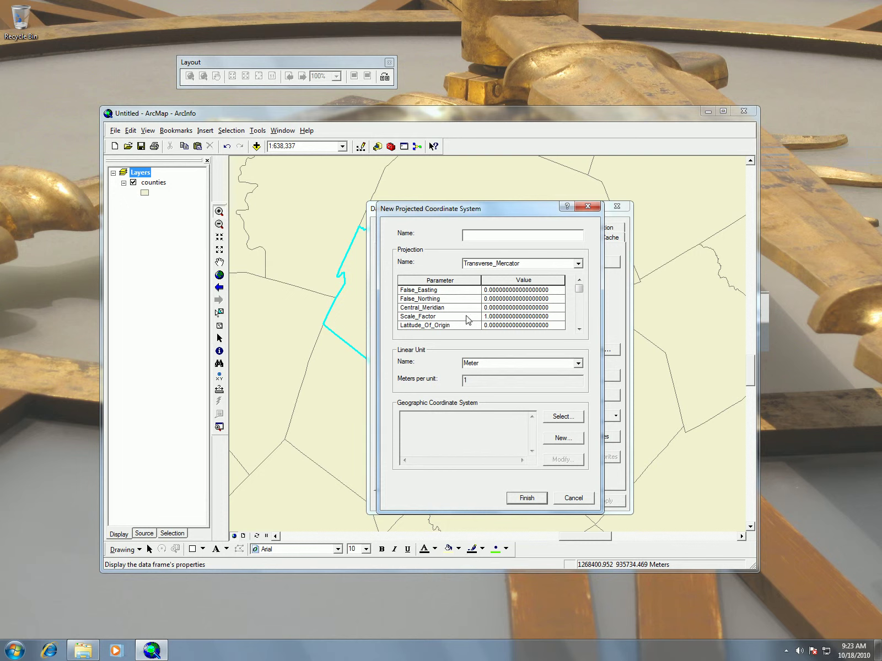
left_click(573, 499)
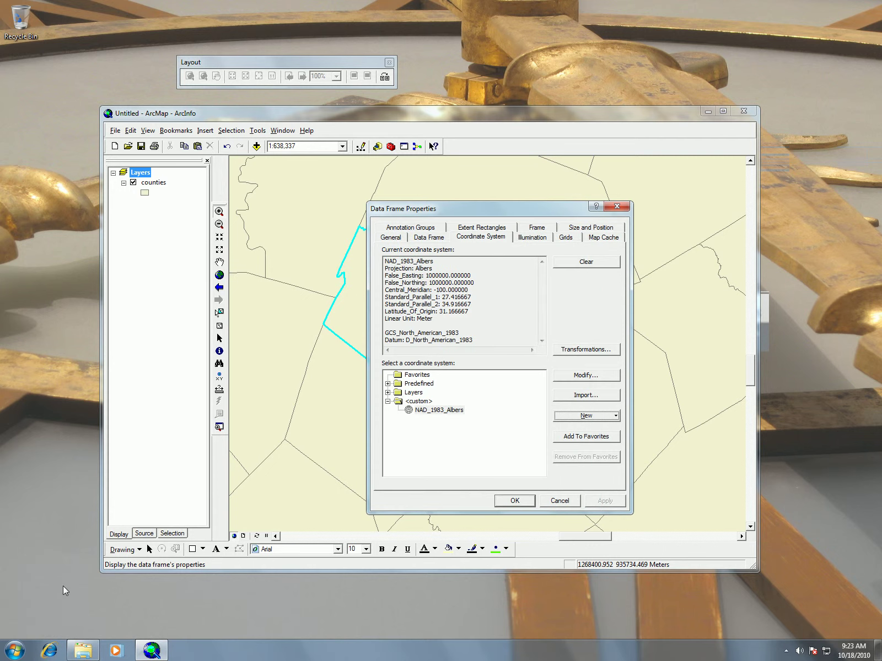
Set the Layers data frame's display units to Decimal Degrees in its General properties
left_click(562, 501)
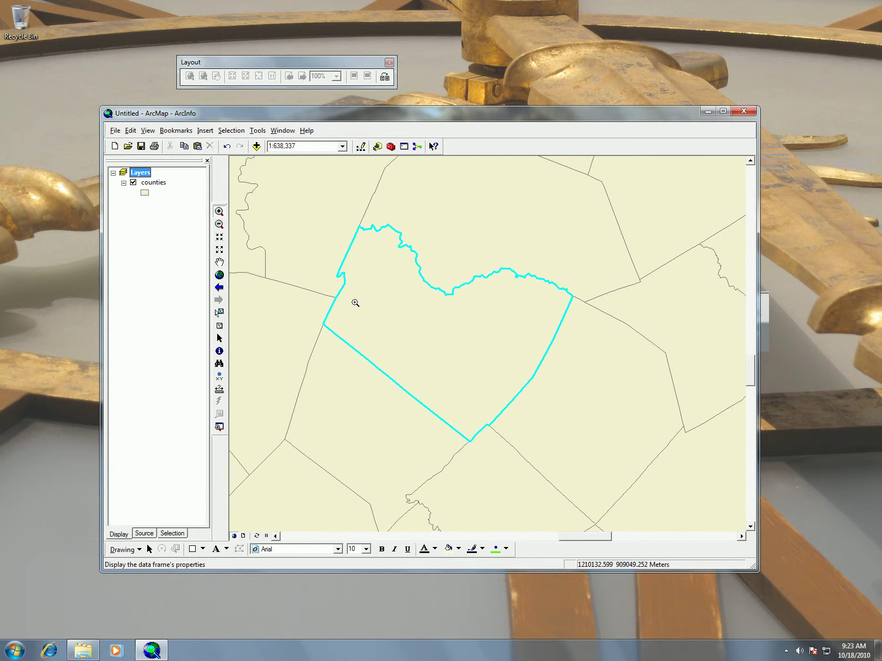
right_click(138, 173)
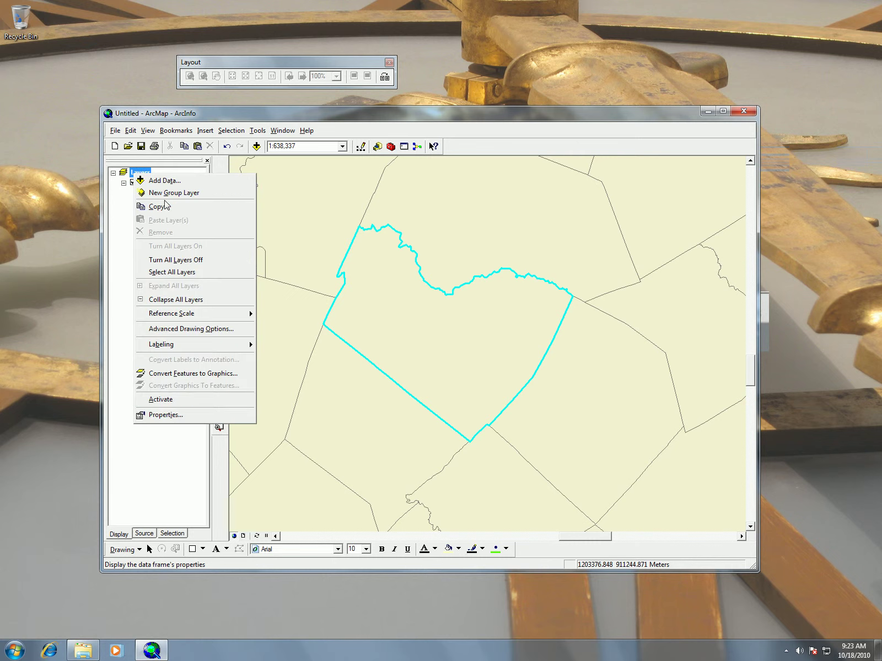
left_click(192, 416)
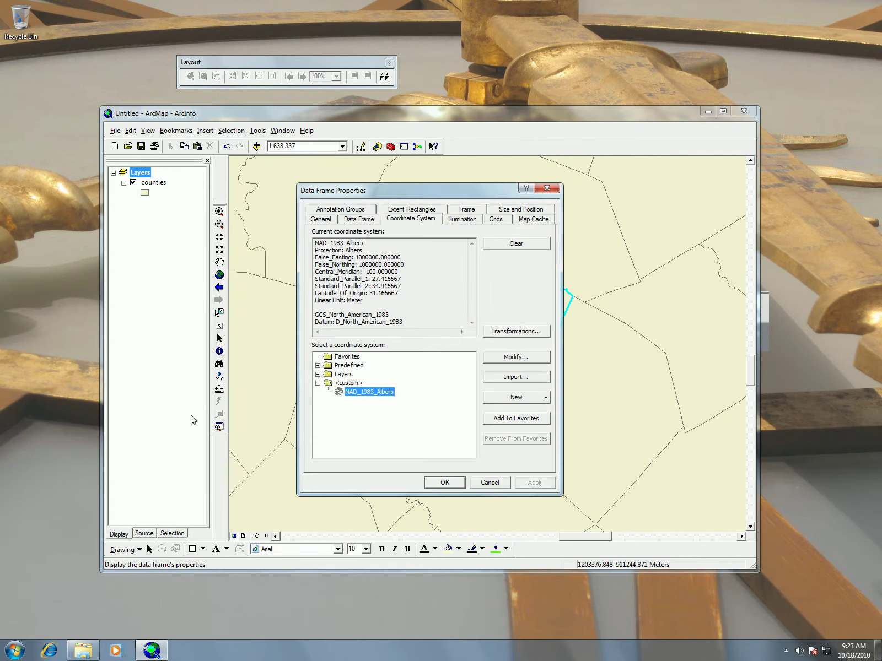
left_click(325, 221)
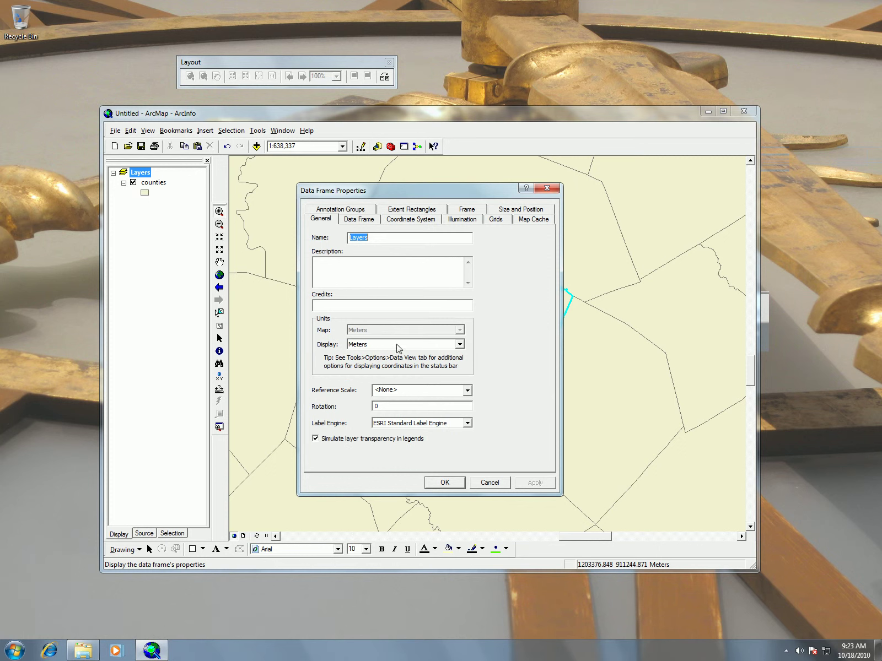
left_click(436, 347)
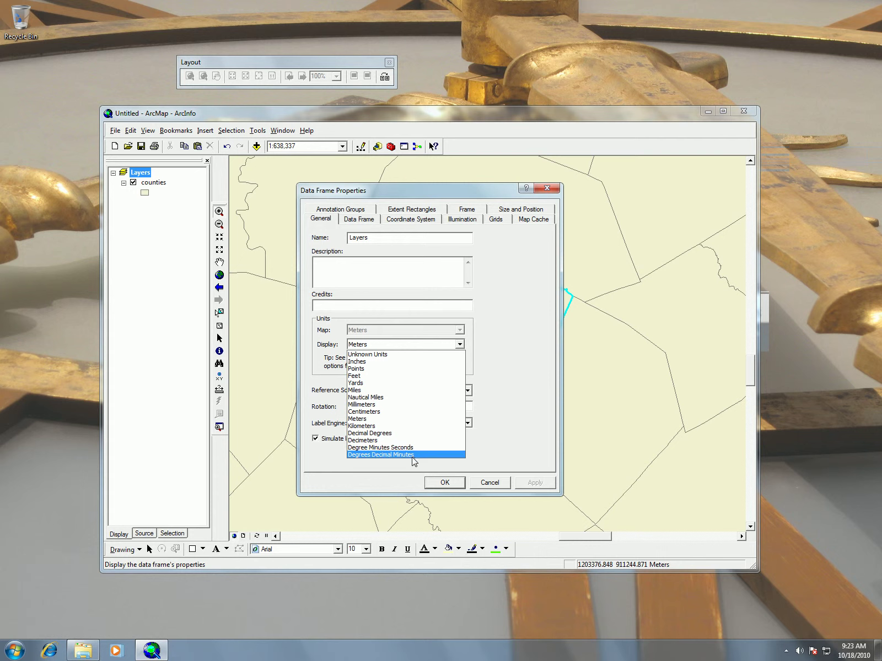
left_click(396, 434)
left_click(536, 483)
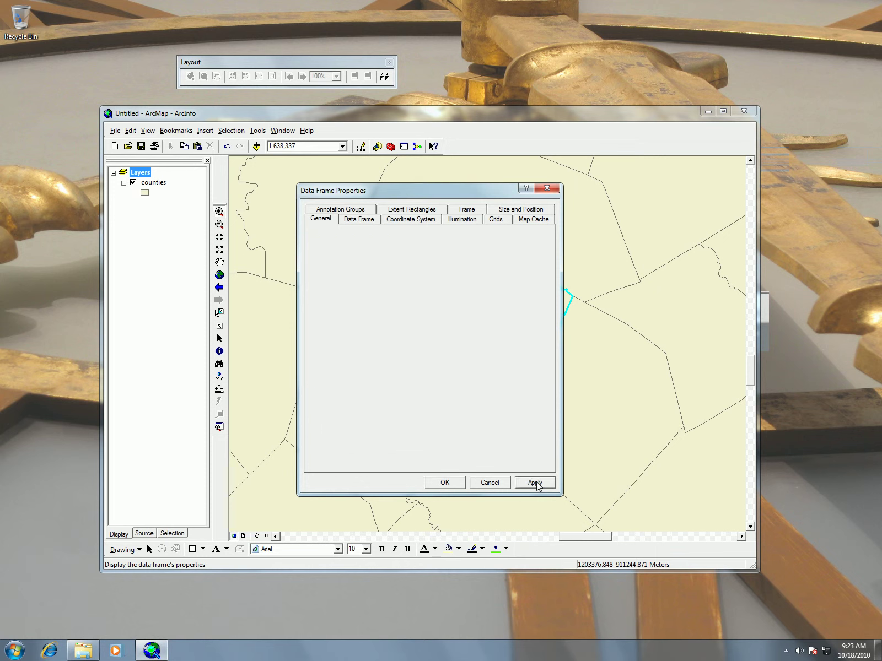
left_click(444, 483)
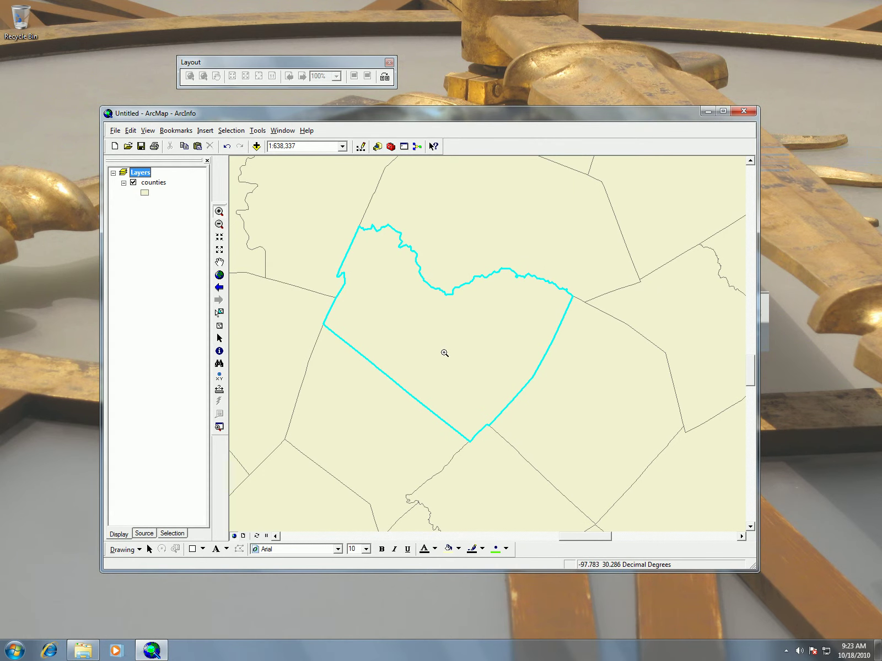
Open a new sticky note beside ArcMap and type the coordinates -97.8 and 30.3
left_click(15, 655)
left_click(61, 455)
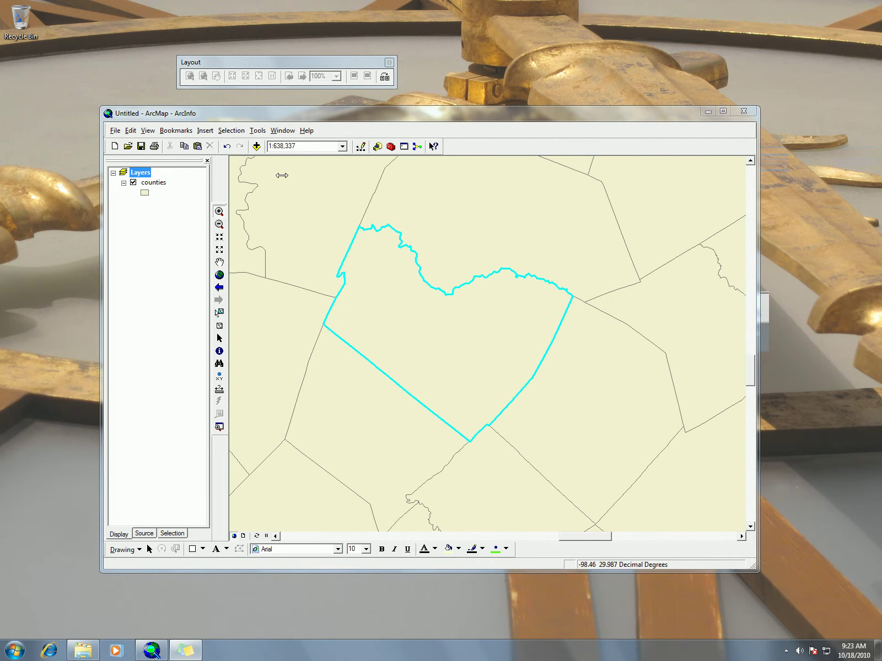
left_click_drag(575, 121, 538, 160)
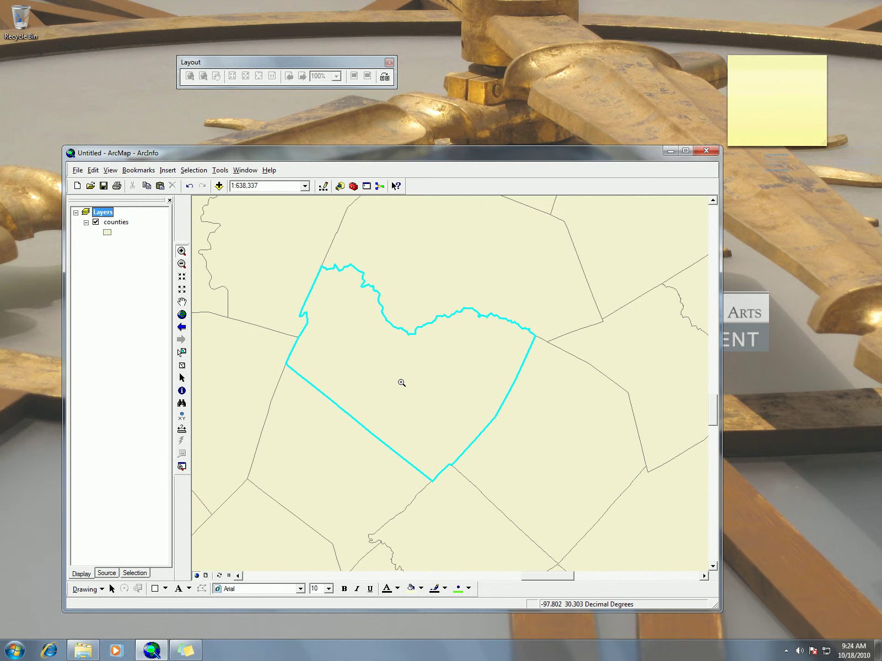
left_click(759, 86)
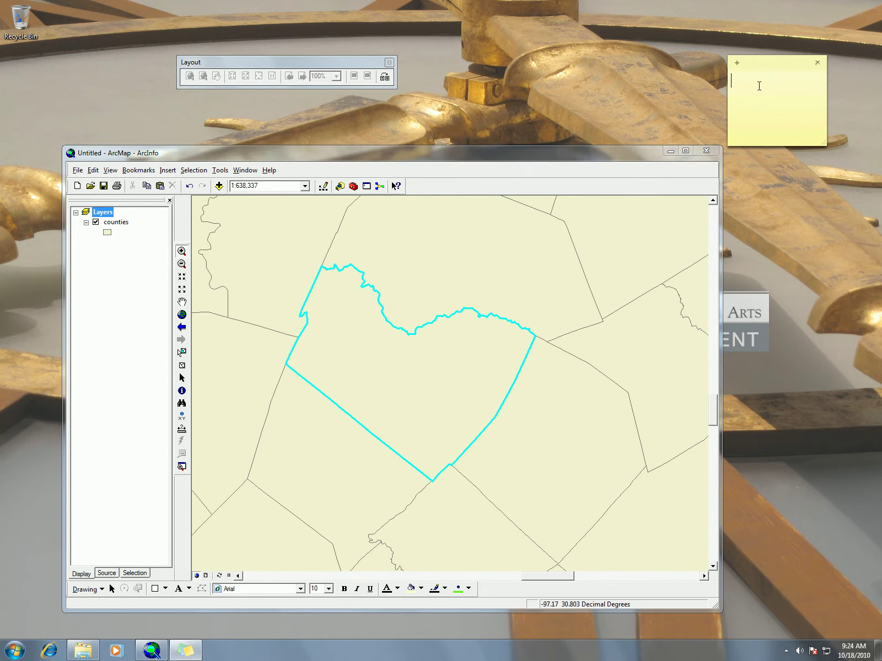
type("-97.")
type("8 ")
type("30.3")
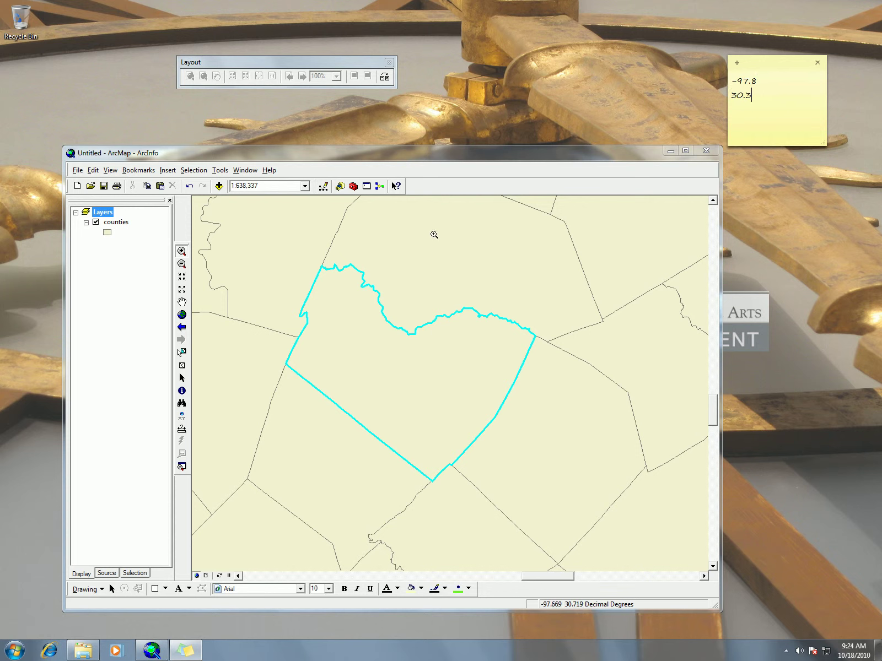
Measure the county's west-east width and record 80000 on the sticky note
left_click(180, 437)
left_click(181, 430)
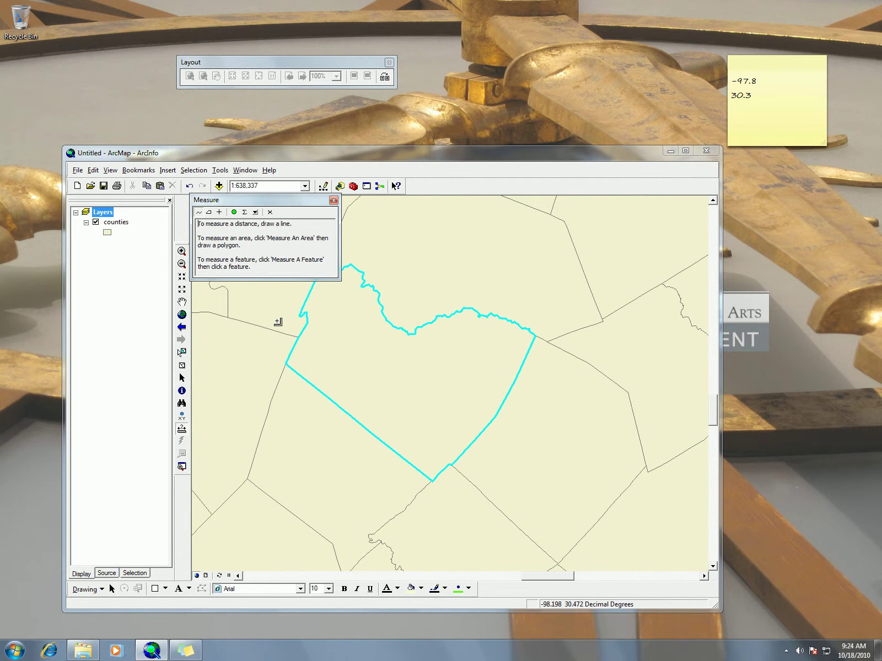
left_click(281, 363)
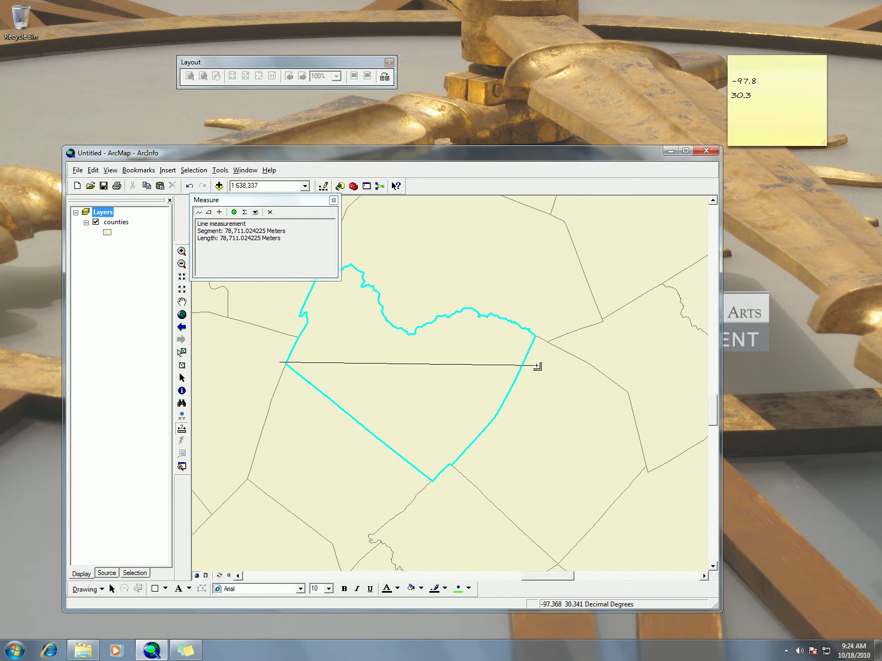
left_click(538, 367)
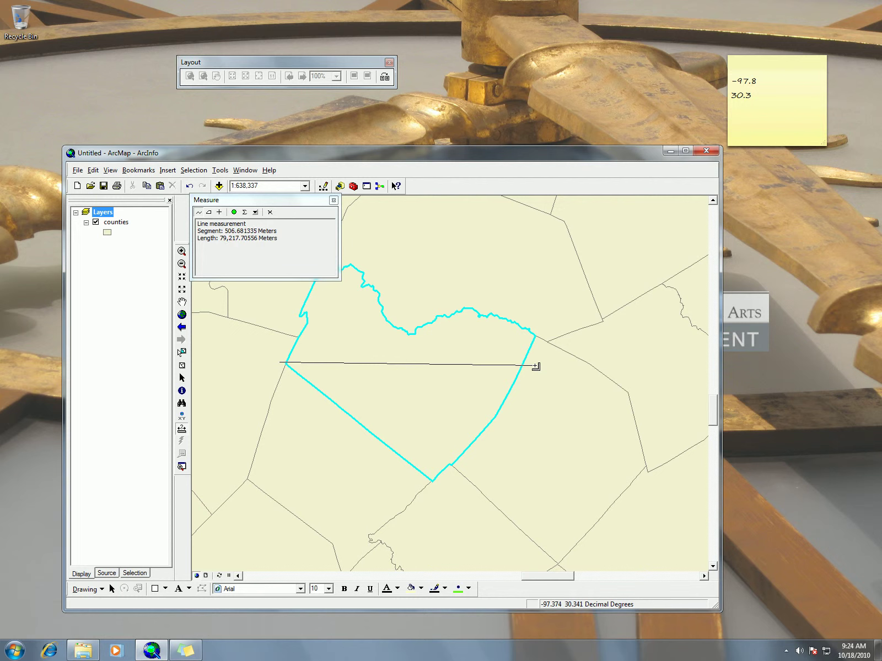
double_click(536, 367)
left_click(767, 104)
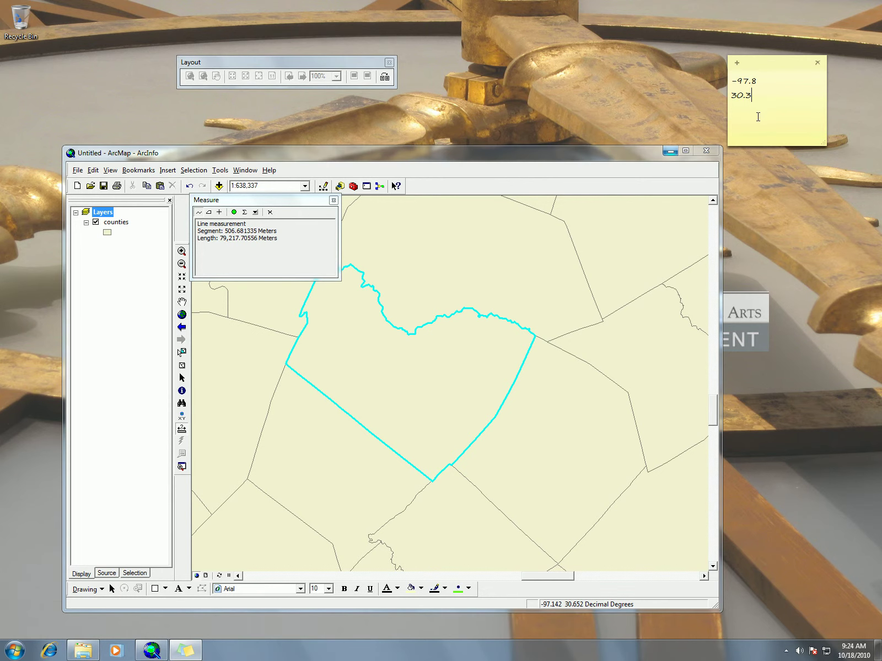
type("80000")
Measure the county's north-south height, record 73000, and close the Measure window
left_click(413, 251)
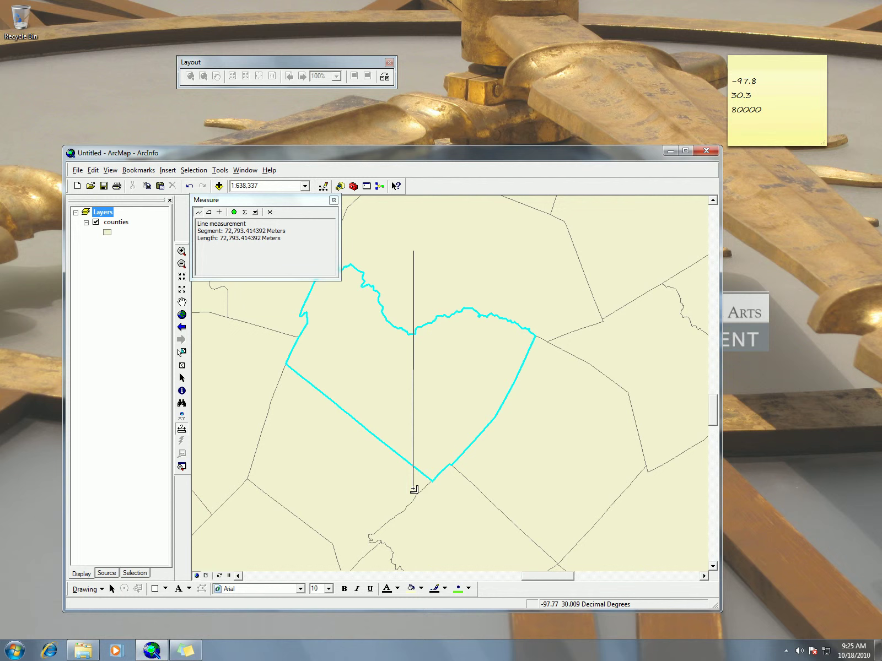
double_click(414, 488)
left_click(761, 130)
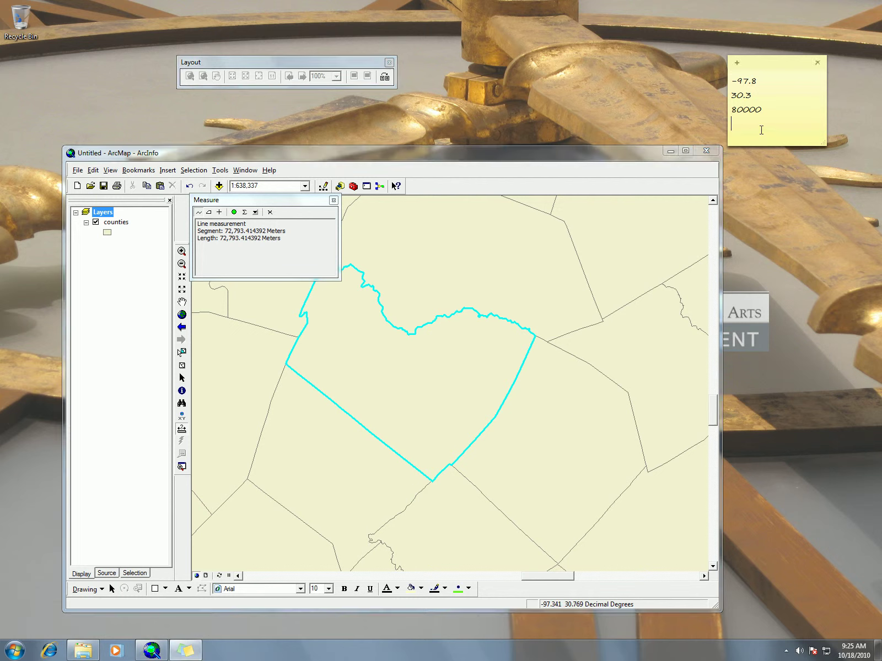
type("73000")
left_click(333, 201)
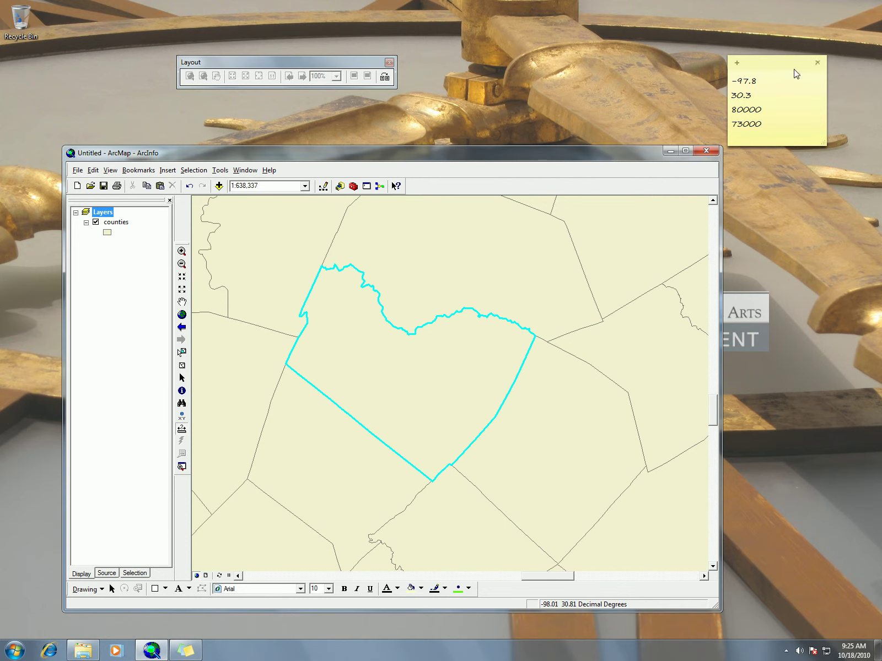
right_click(103, 213)
Start a new projected coordinate system for the data frame and browse the projection list for Transverse_Mercator
left_click(134, 455)
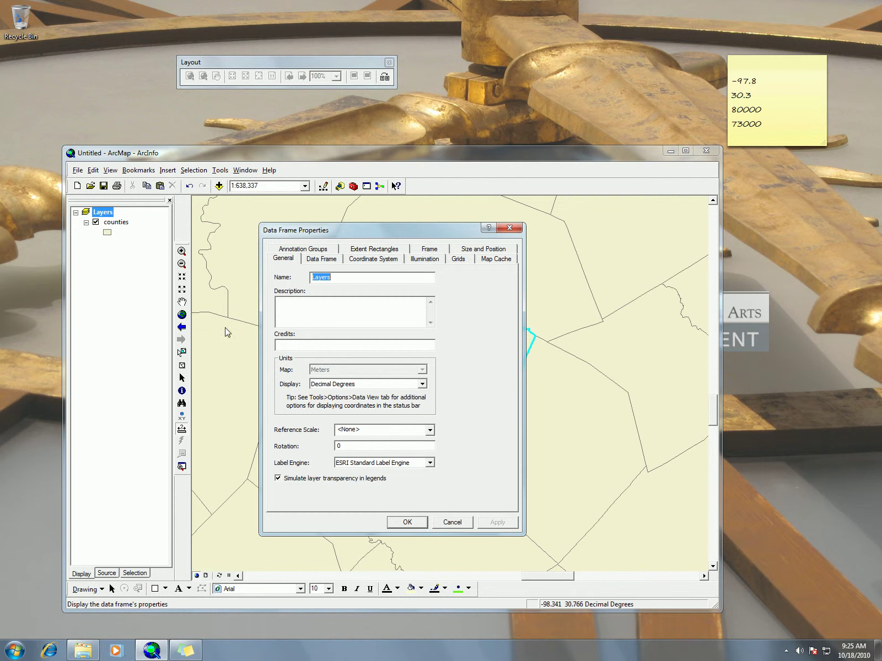
left_click(368, 259)
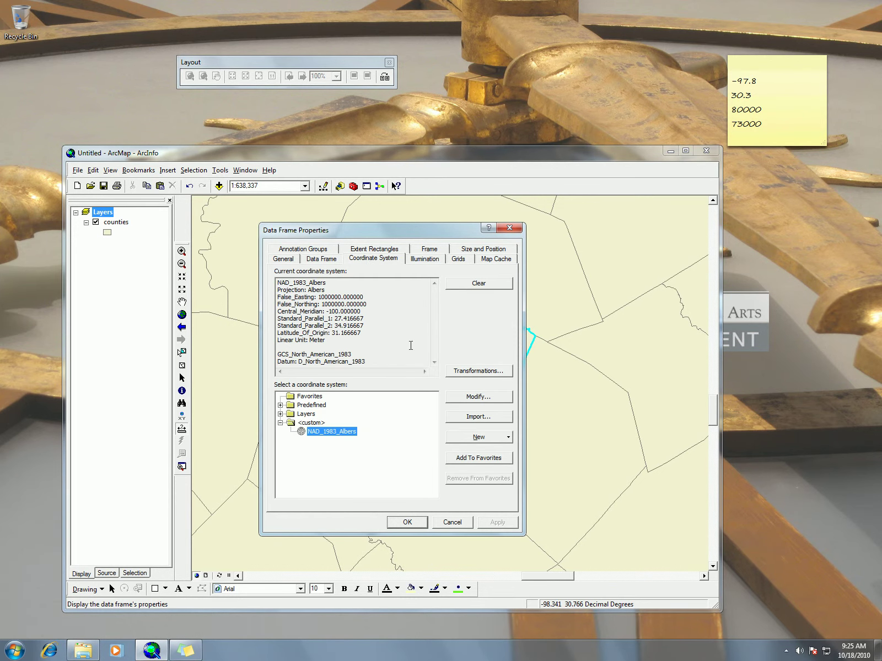
left_click(507, 438)
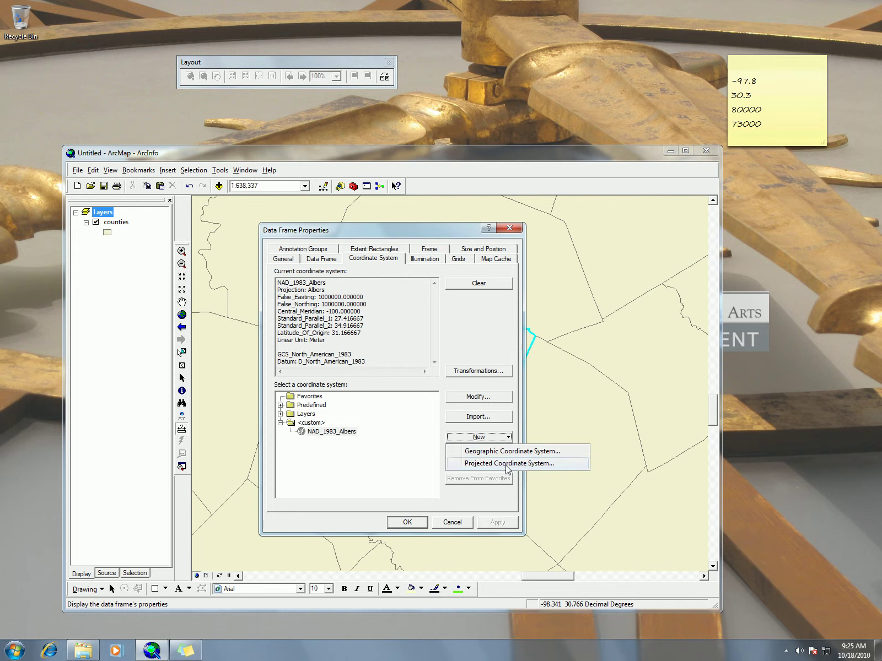
left_click(508, 464)
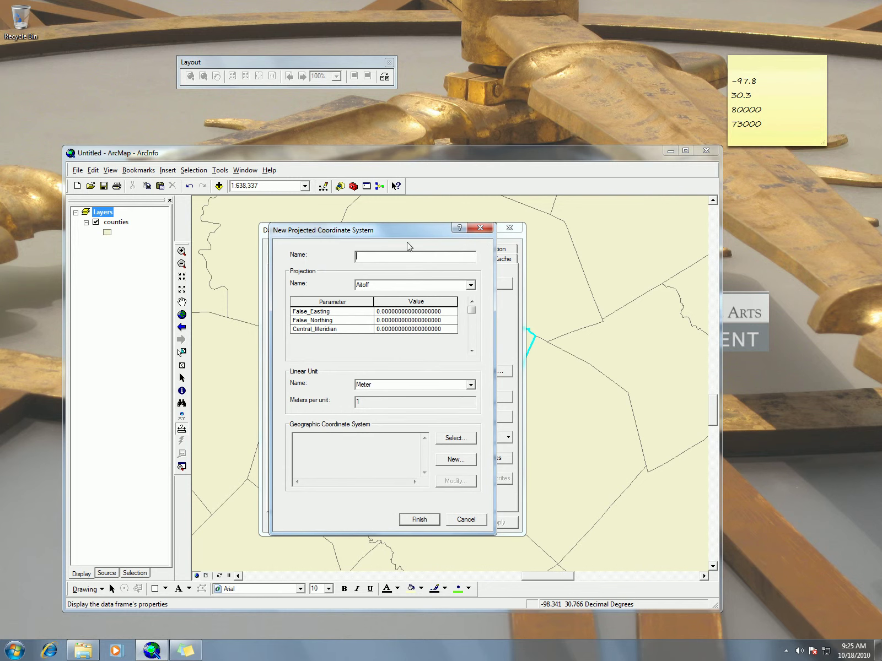
left_click_drag(420, 234, 168, 226)
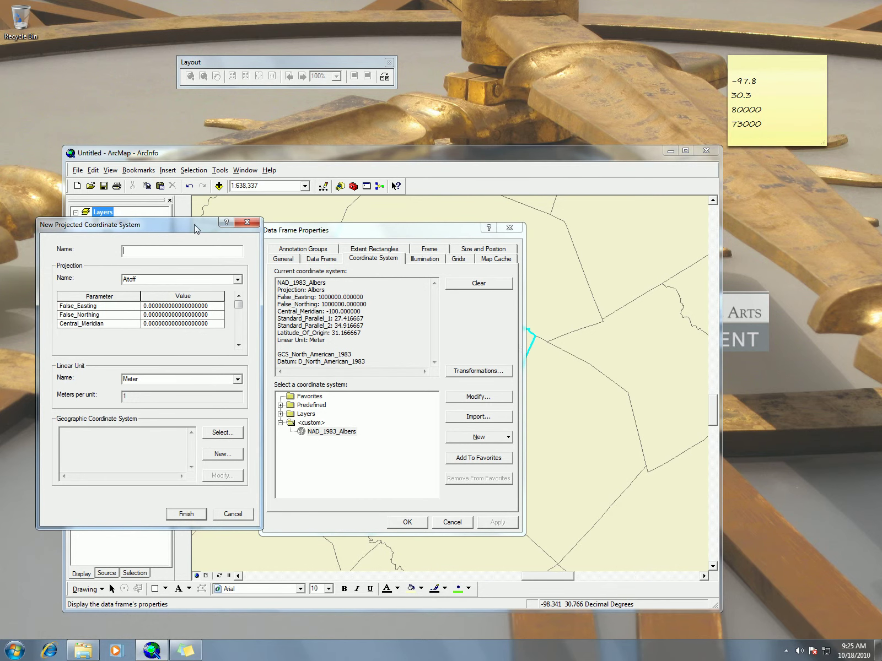
left_click_drag(196, 221, 412, 204)
left_click(453, 262)
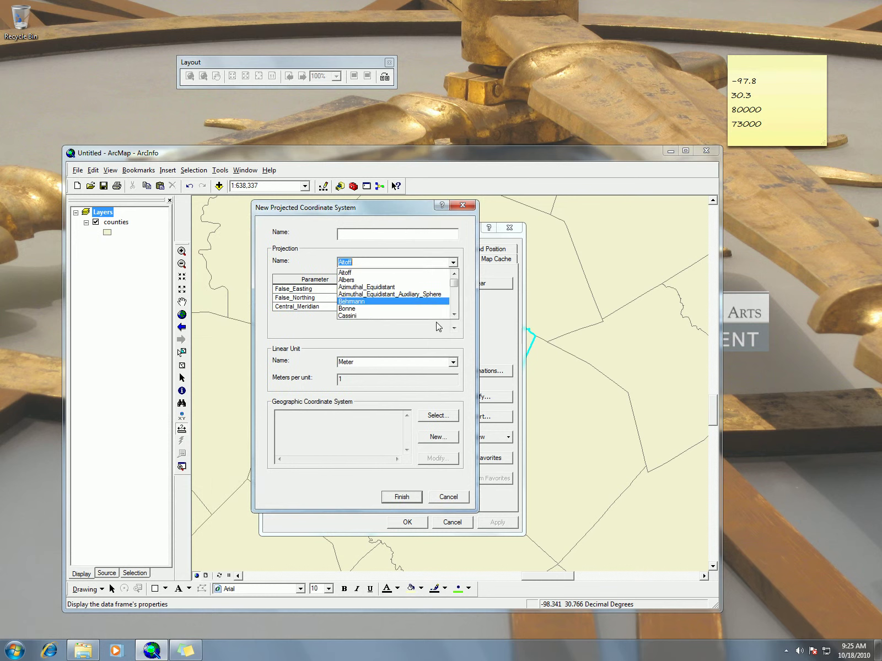
left_click(455, 314)
left_click(455, 314)
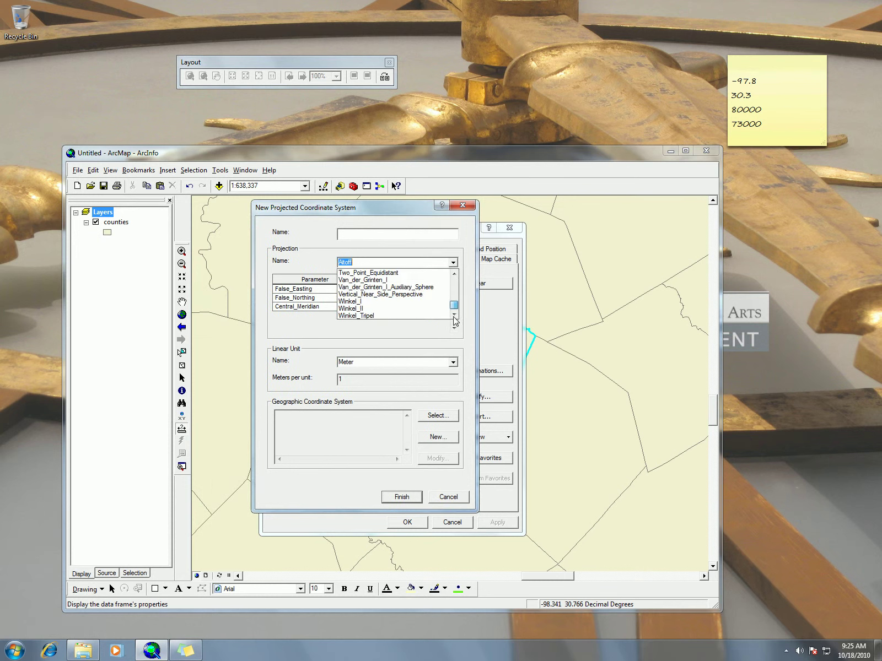
left_click(455, 305)
left_click_drag(456, 304, 455, 330)
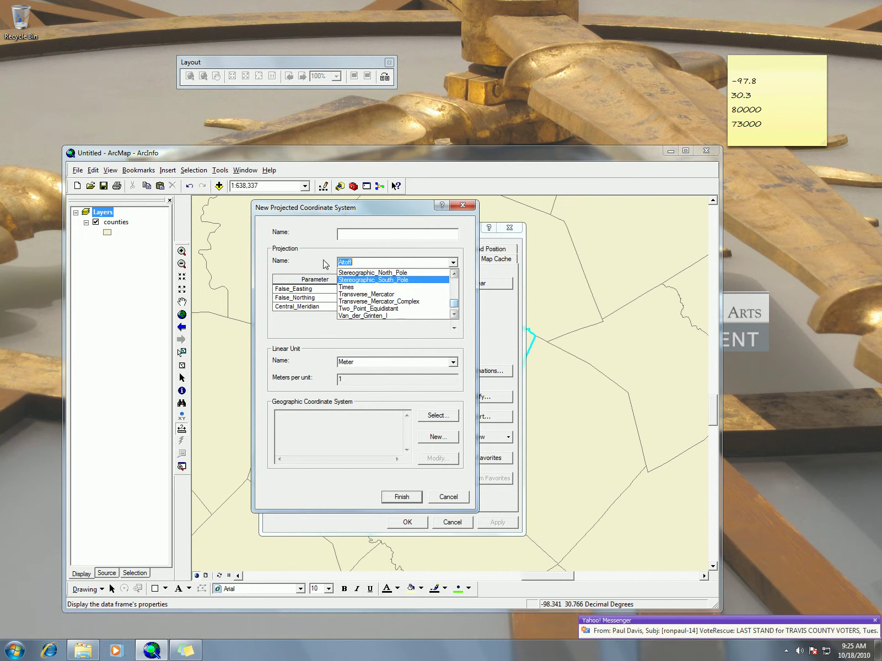
Choose Transverse_Mercator and set False_Easting and False_Northing to 100000
left_click(372, 294)
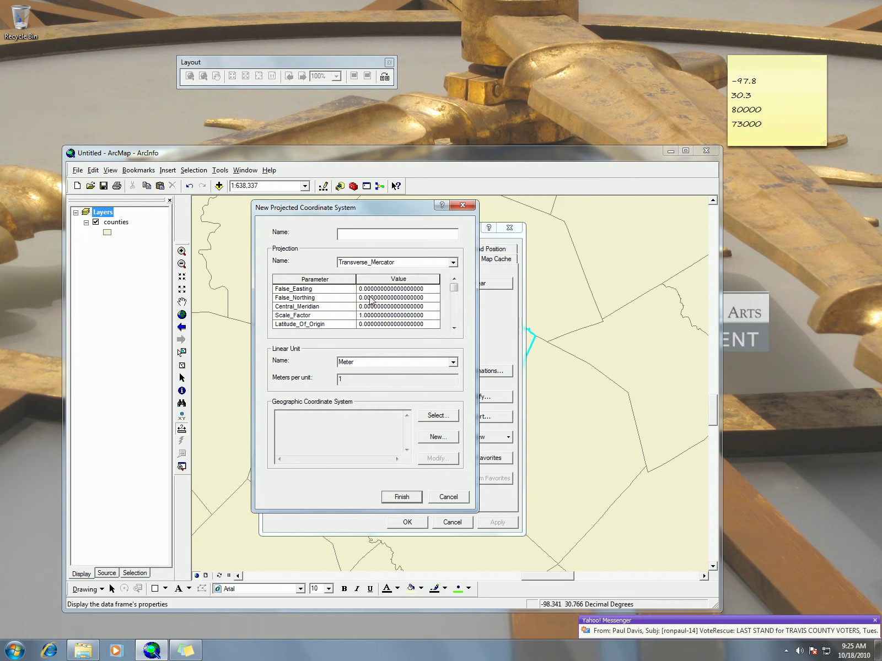
left_click(375, 290)
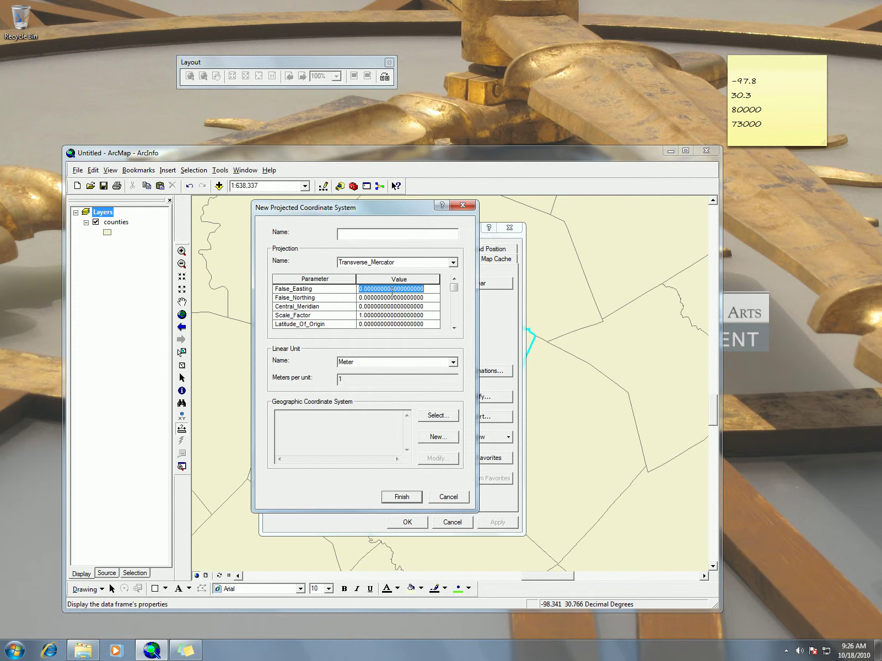
type("100000")
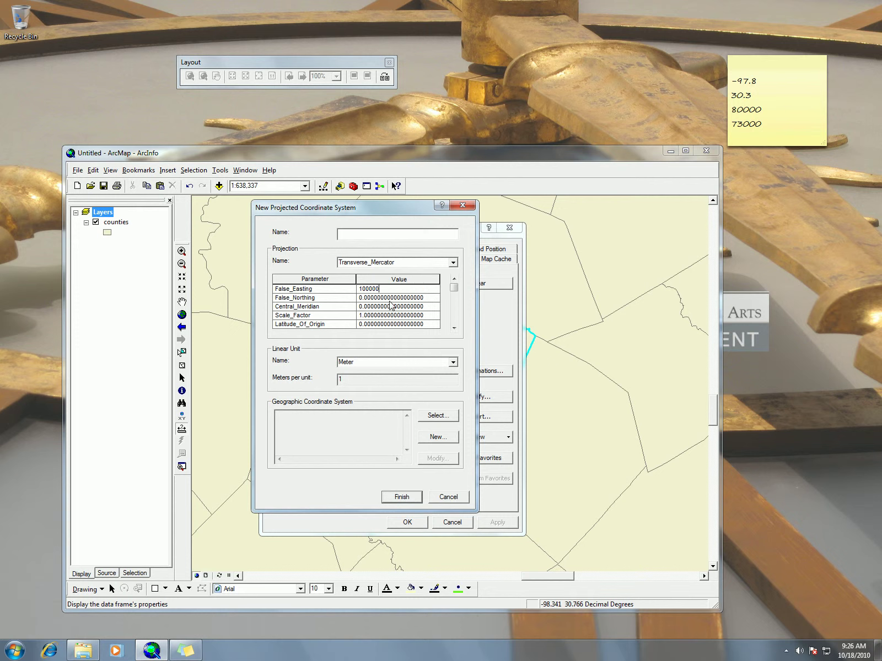
left_click(400, 298)
left_click(400, 297)
double_click(400, 298)
type("100000")
Set Central_Meridian to -97.8 and Latitude_Of_Origin to 30.3
left_click(424, 307)
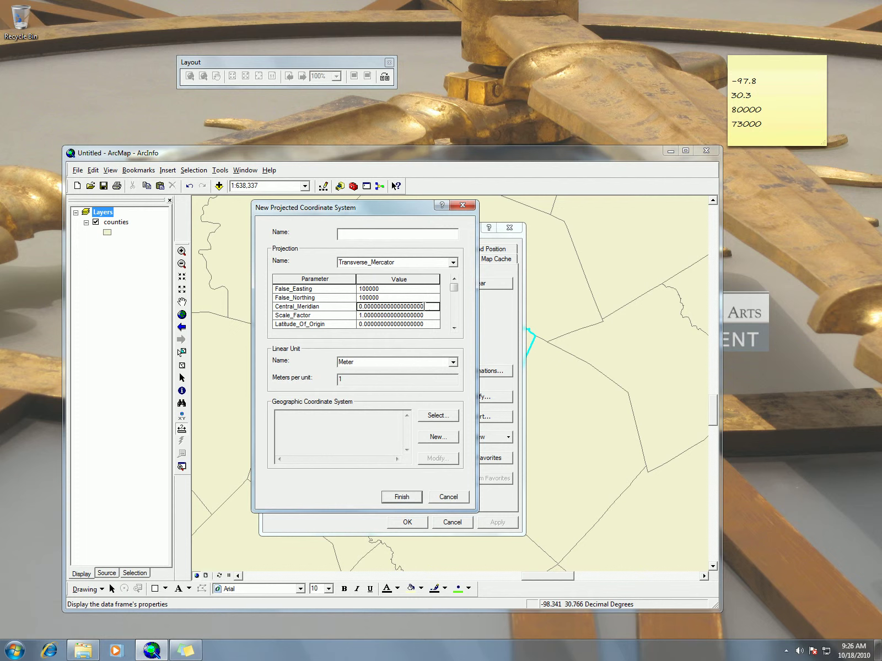
left_click(423, 306)
type("-97")
left_click_drag(433, 306, 318, 306)
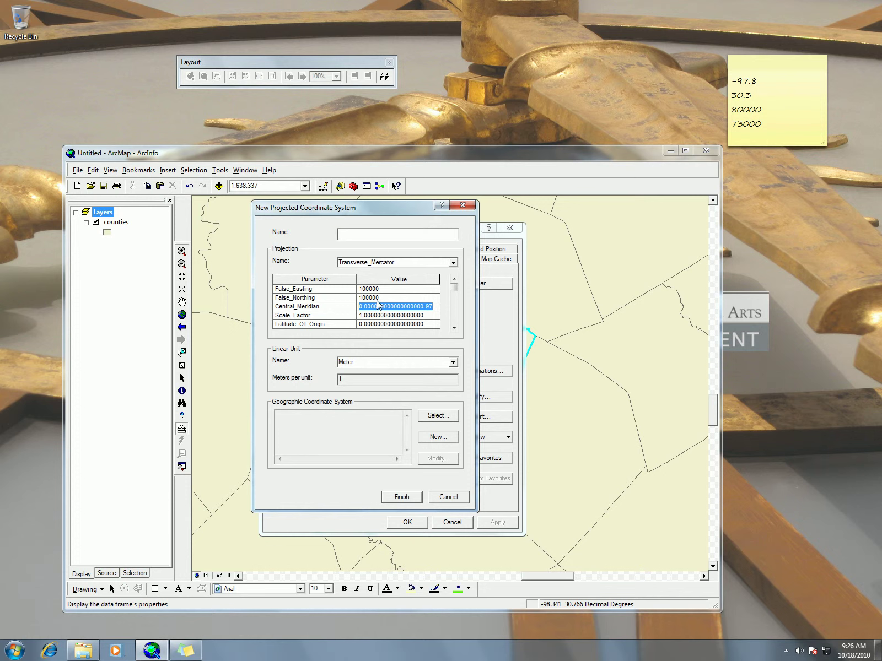
left_click(431, 307)
left_click_drag(431, 307, 295, 298)
type("-")
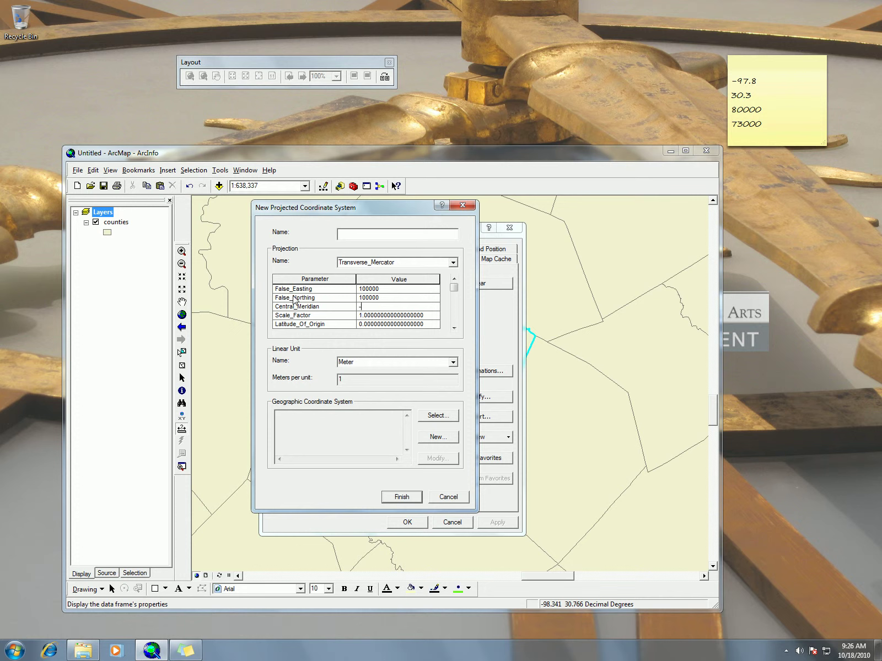
type("97.8")
left_click(402, 325)
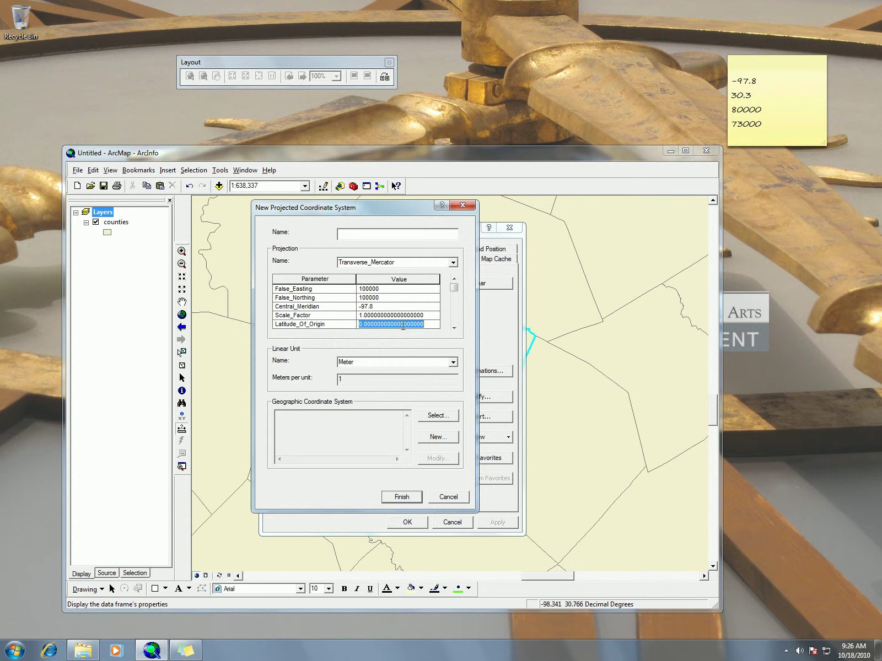
type("30.3")
left_click(410, 315)
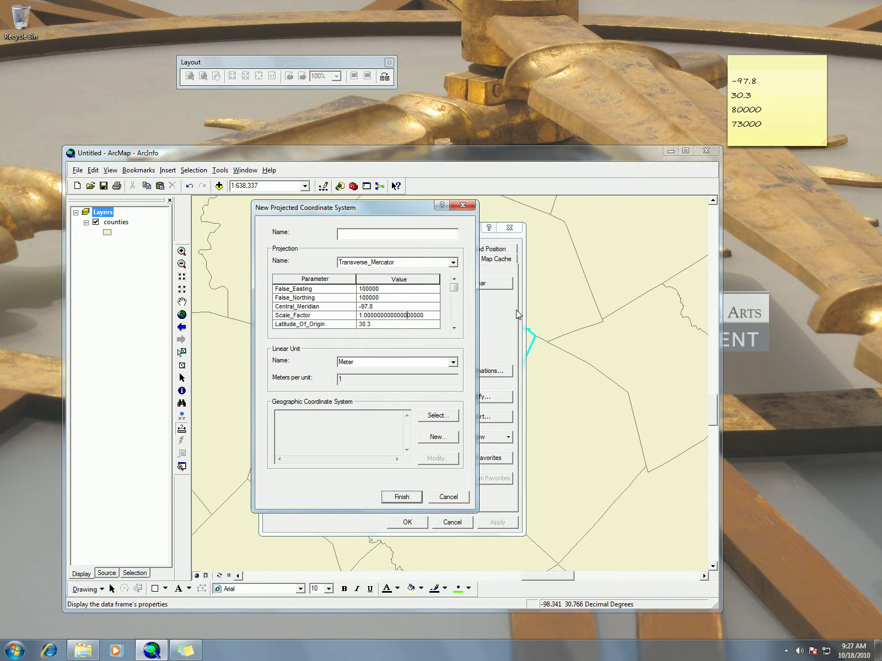
Base the projection on North American Datum 1983, name it Custom-Travis, and finish
left_click(438, 416)
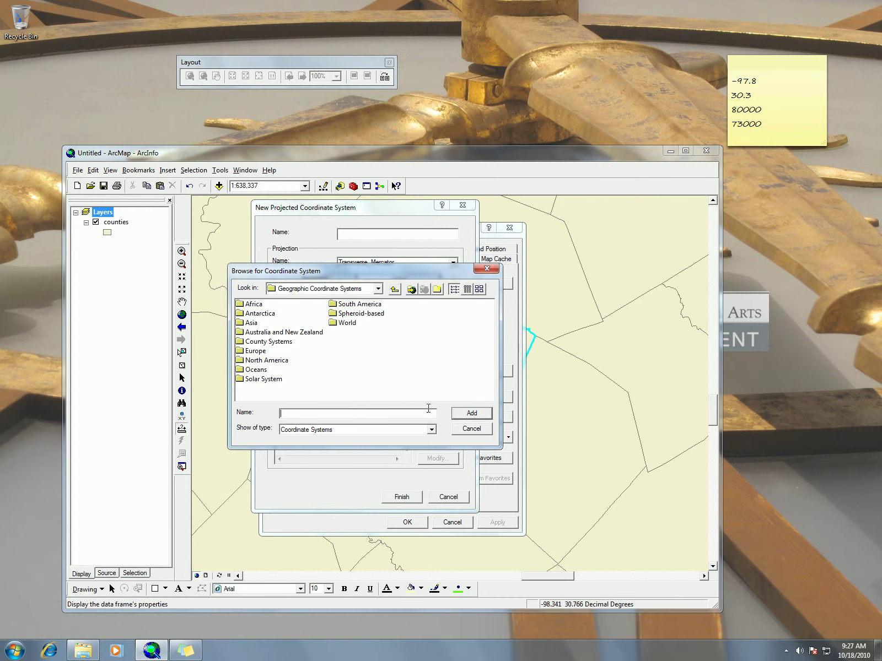
double_click(267, 360)
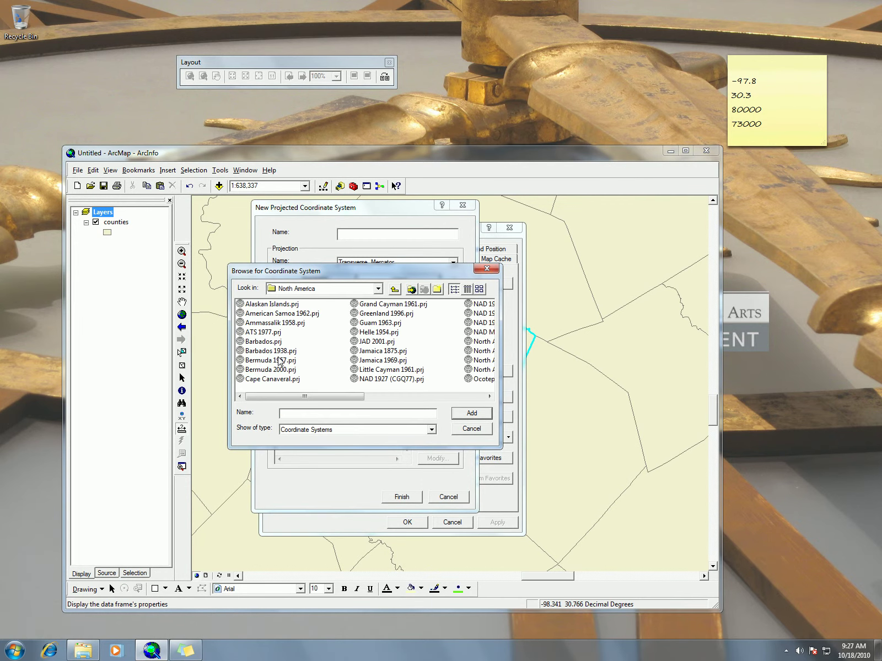
left_click_drag(313, 398, 372, 398)
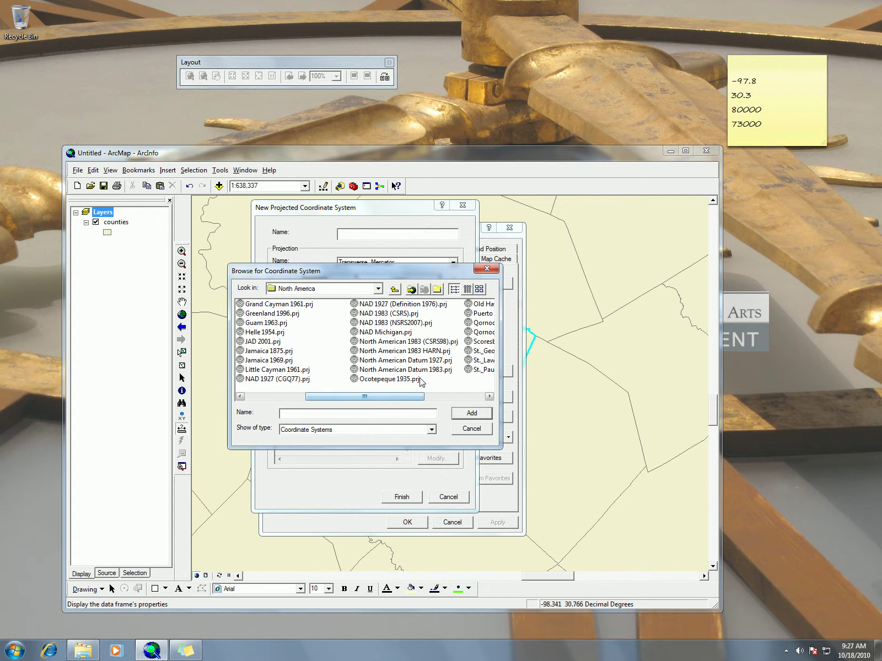
left_click(432, 370)
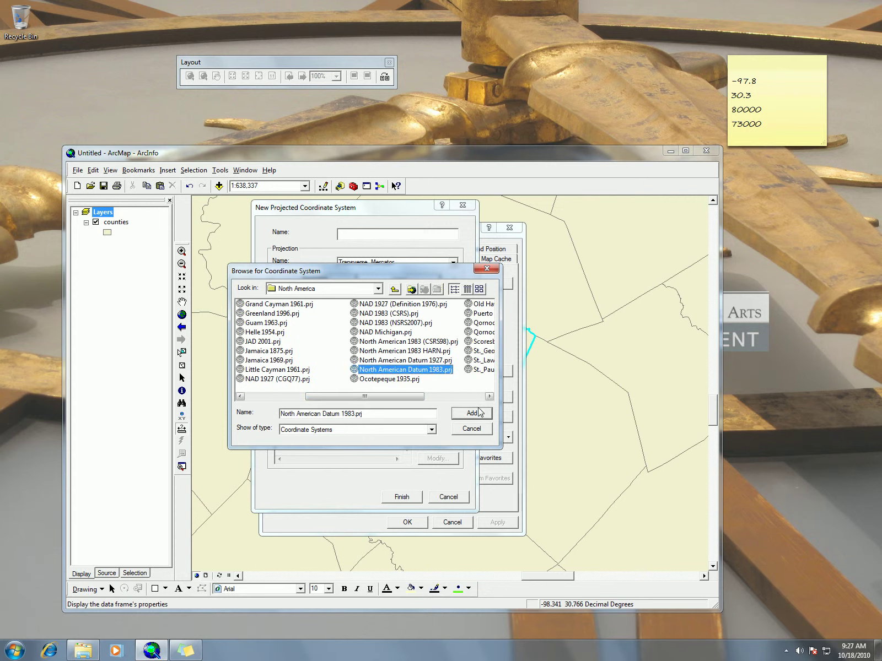
left_click(478, 417)
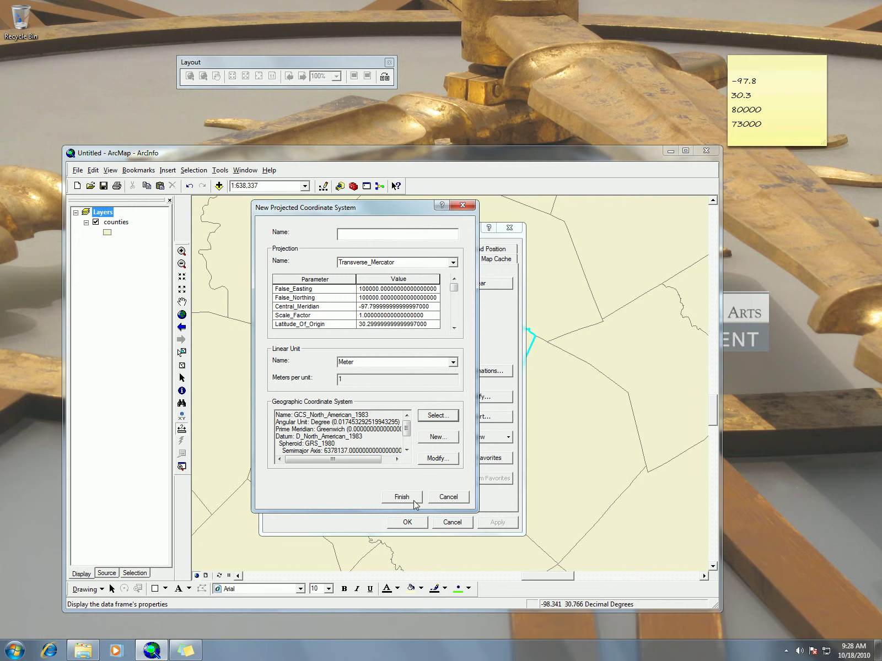
left_click(376, 236)
left_click(401, 497)
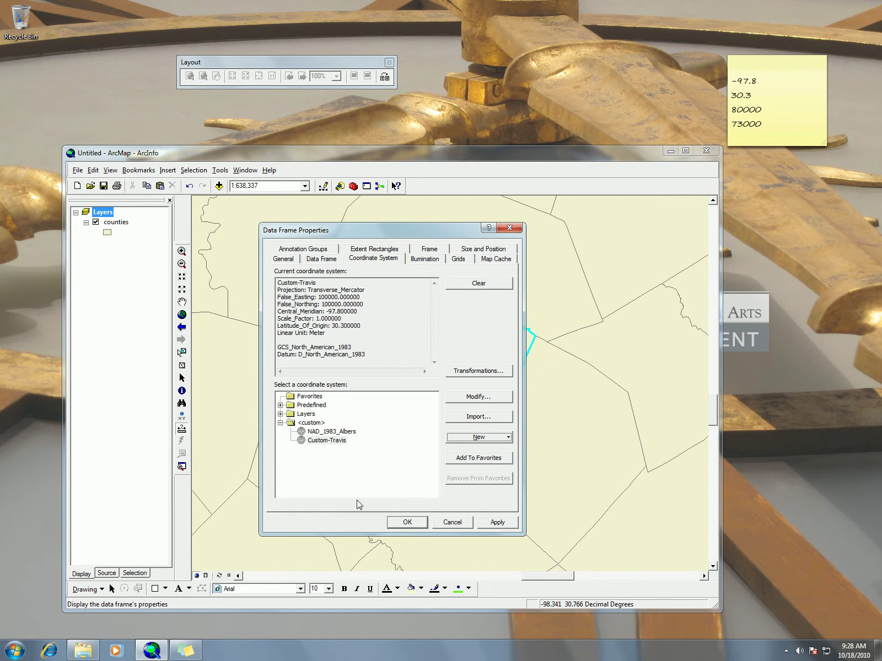
Apply Custom-Travis to the Layers data frame and recheck its properties so counties draw in meters
left_click(328, 441)
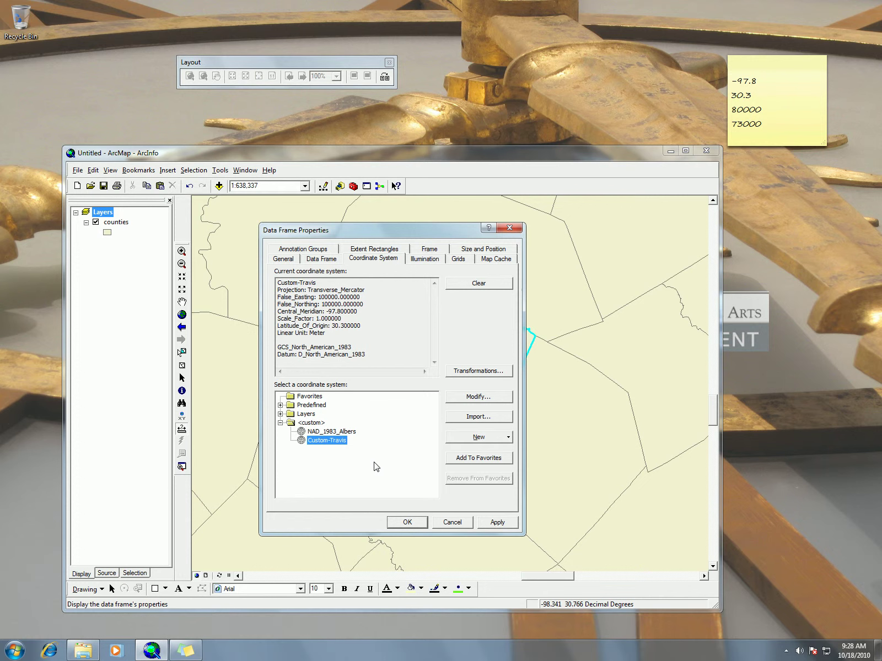
left_click(421, 522)
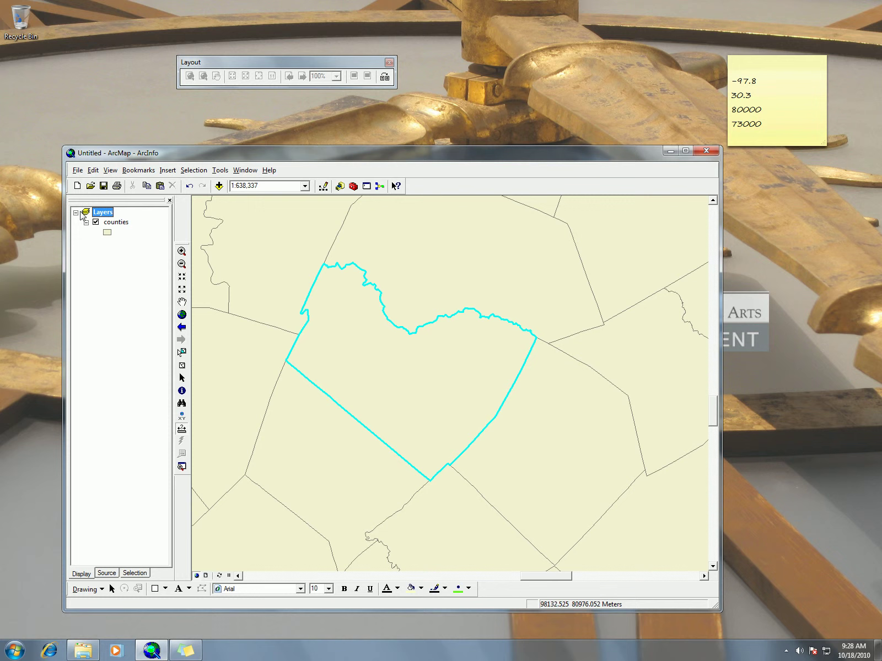
right_click(103, 213)
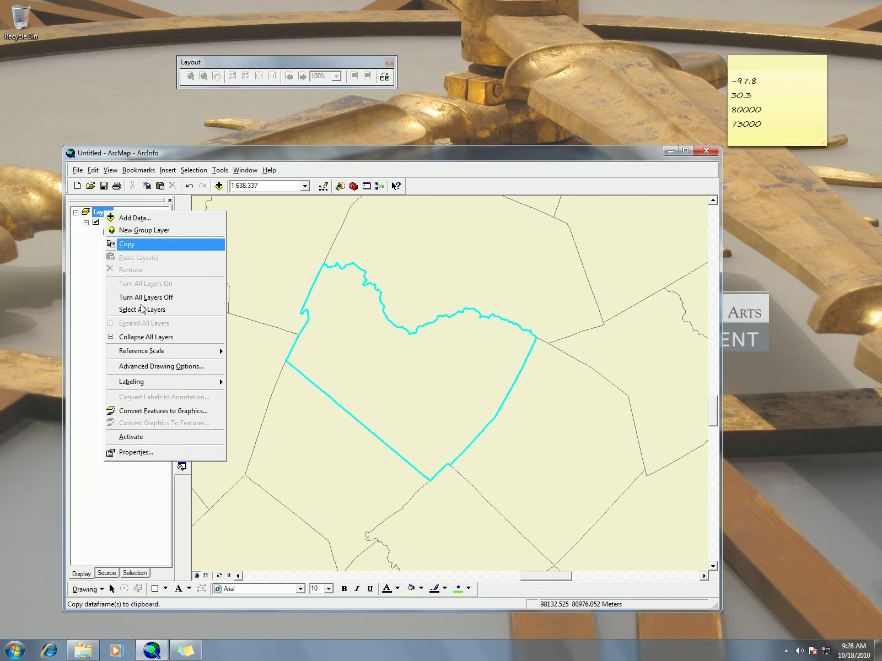
left_click(157, 453)
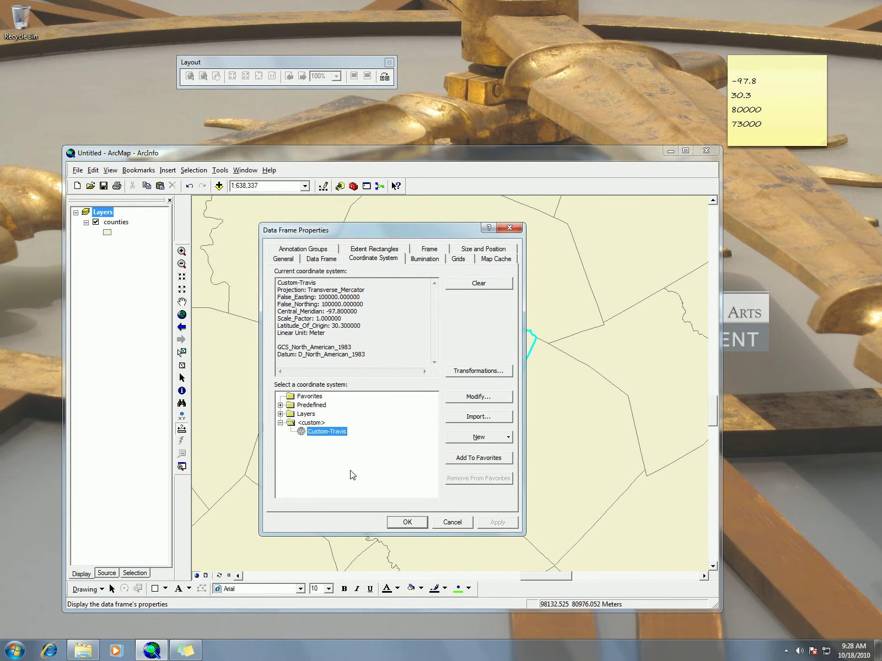
left_click(445, 523)
left_click(124, 223)
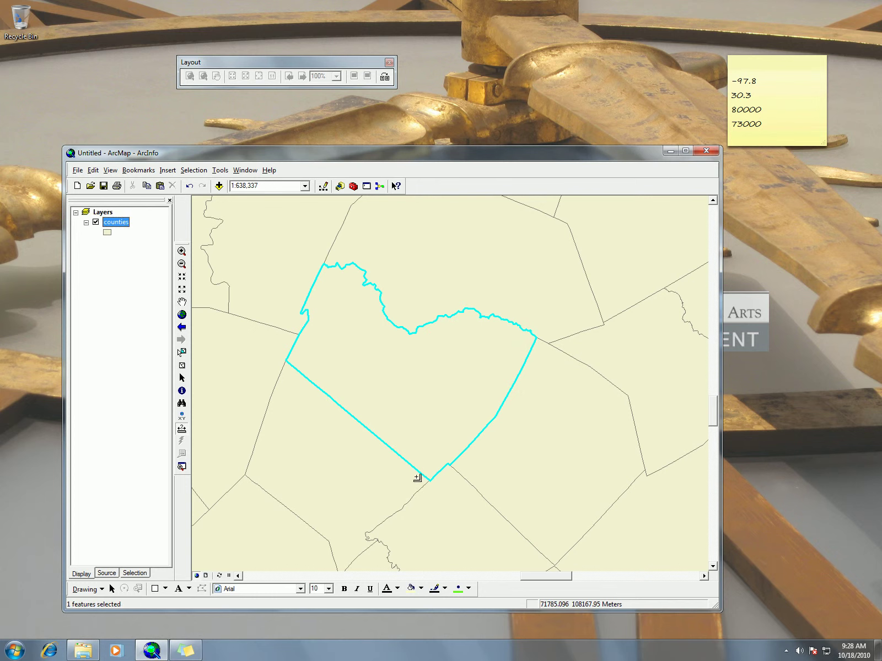
Export the selected county from the counties layer to Travis1.shp in the lab6 folder
right_click(123, 224)
mouse_move(220, 413)
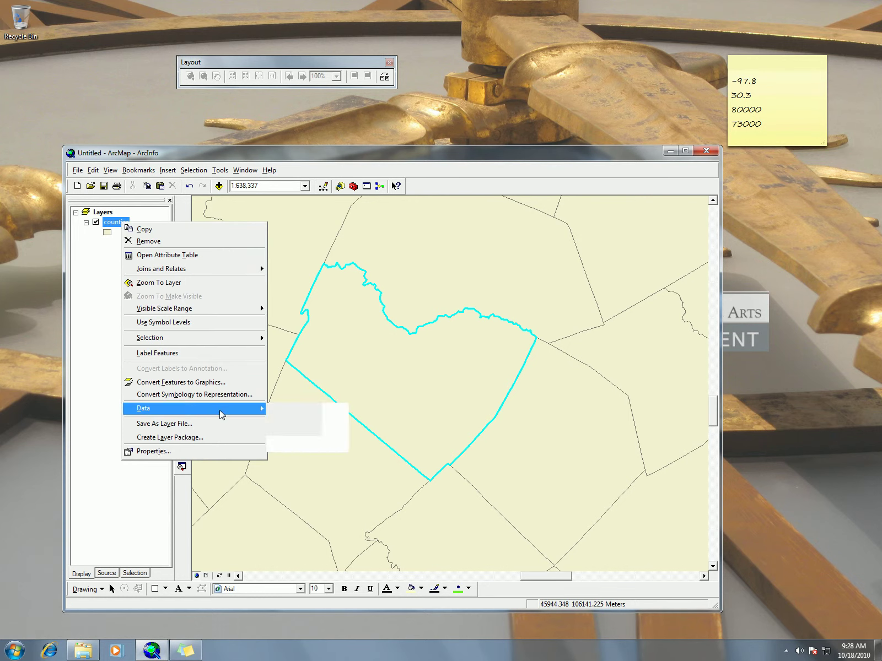
left_click(323, 422)
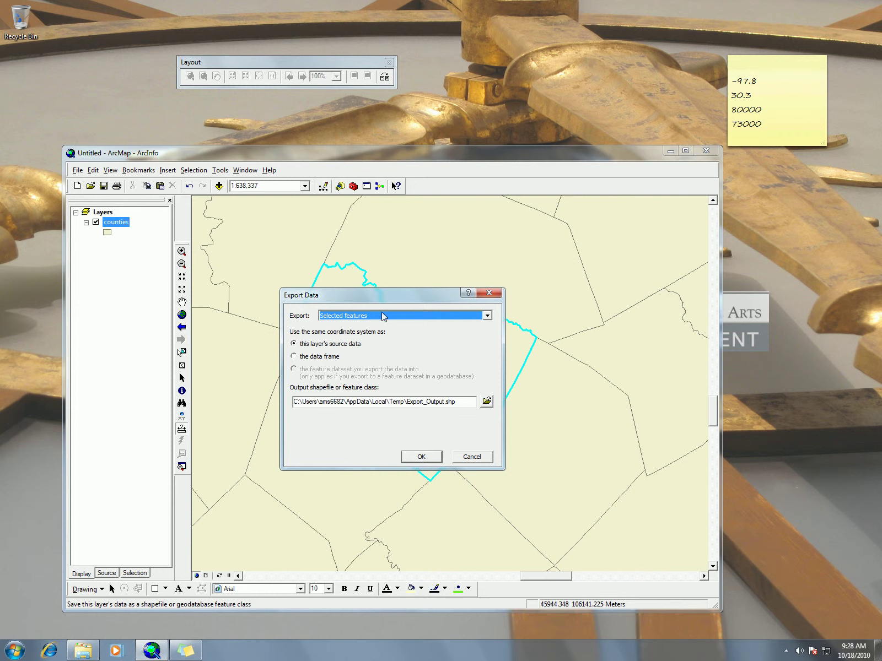
left_click_drag(416, 299, 467, 298)
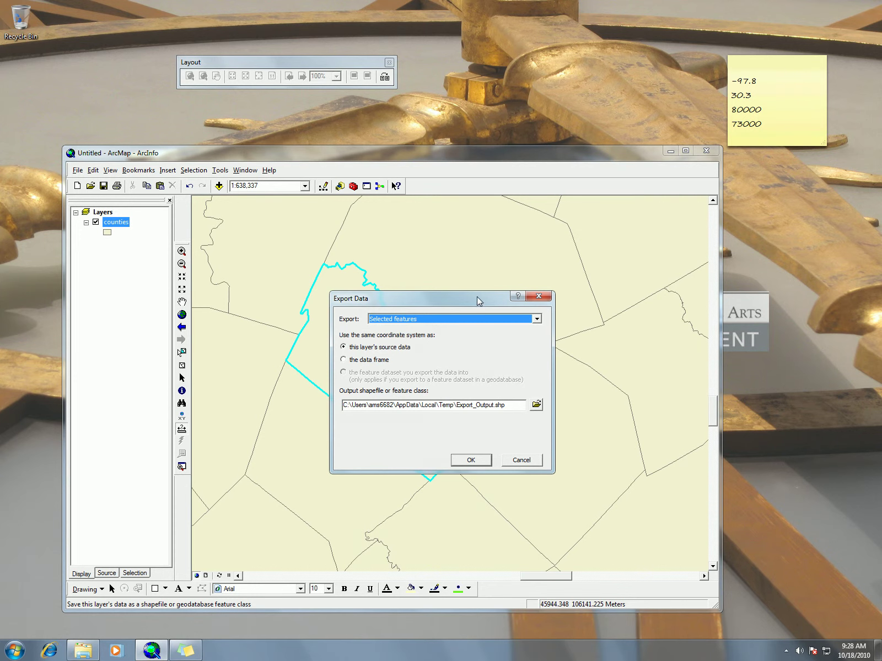
left_click_drag(477, 297, 680, 301)
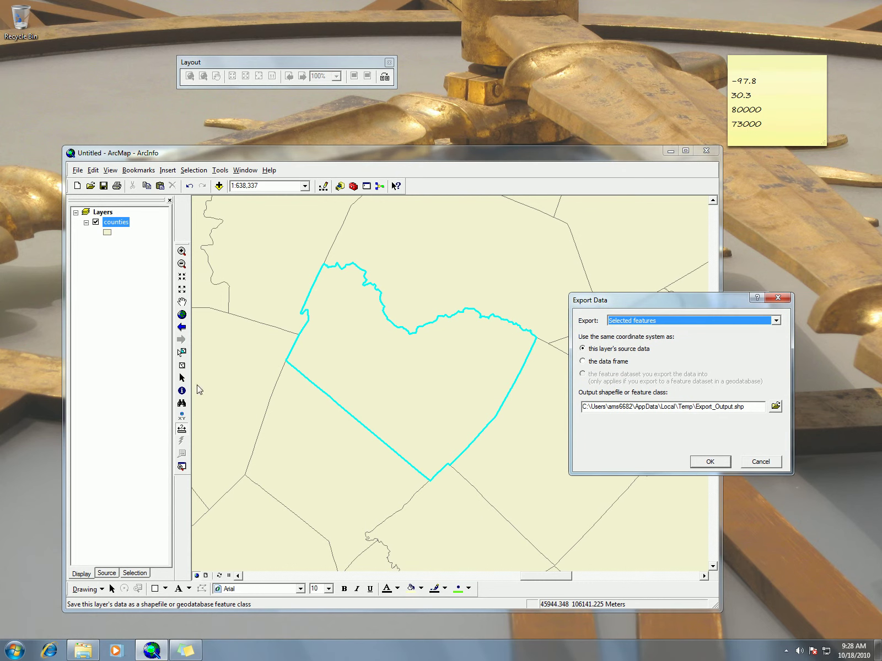
left_click_drag(704, 304, 400, 270)
left_click(523, 380)
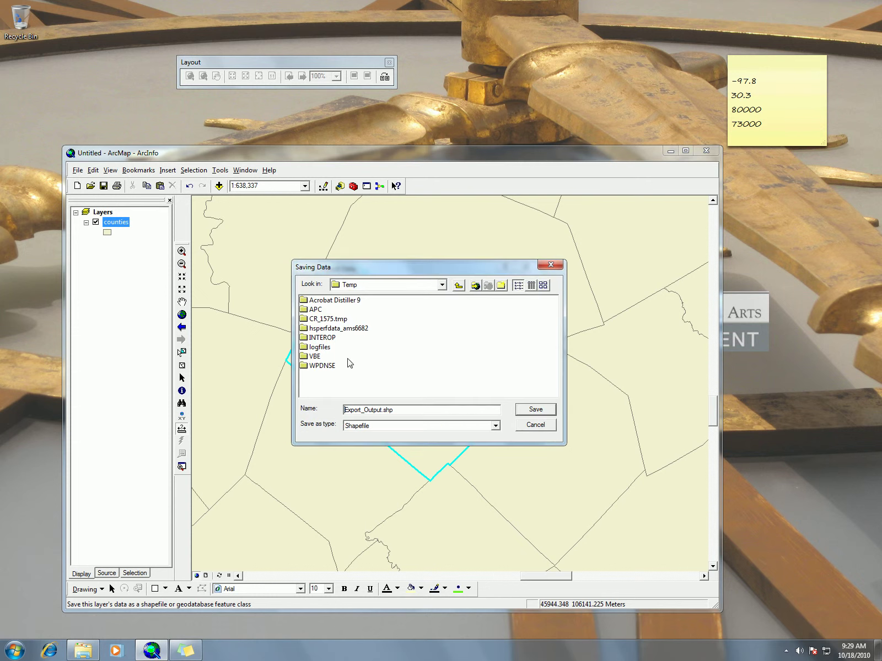
double_click(399, 411)
type("hp")
left_click(524, 411)
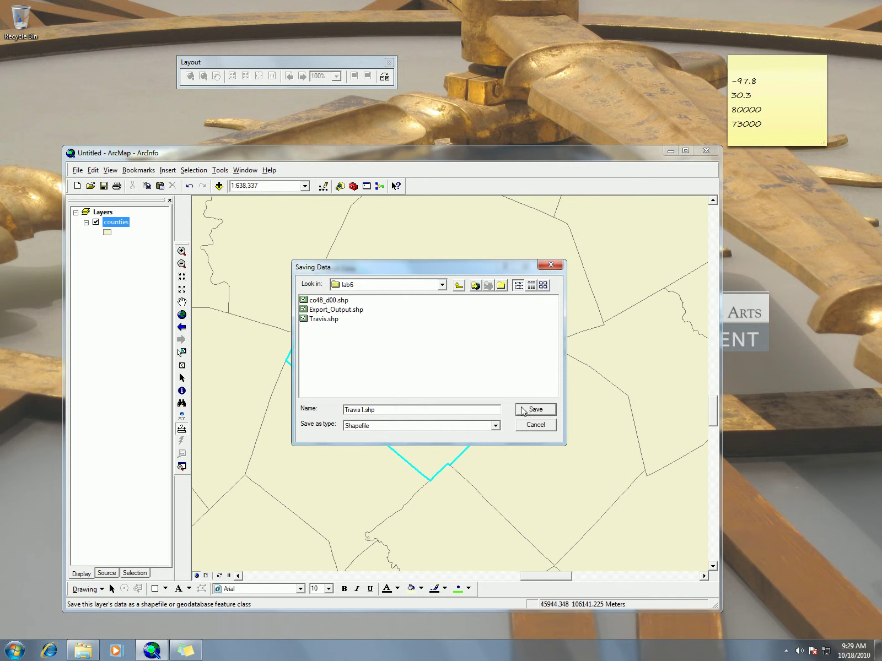
left_click(524, 410)
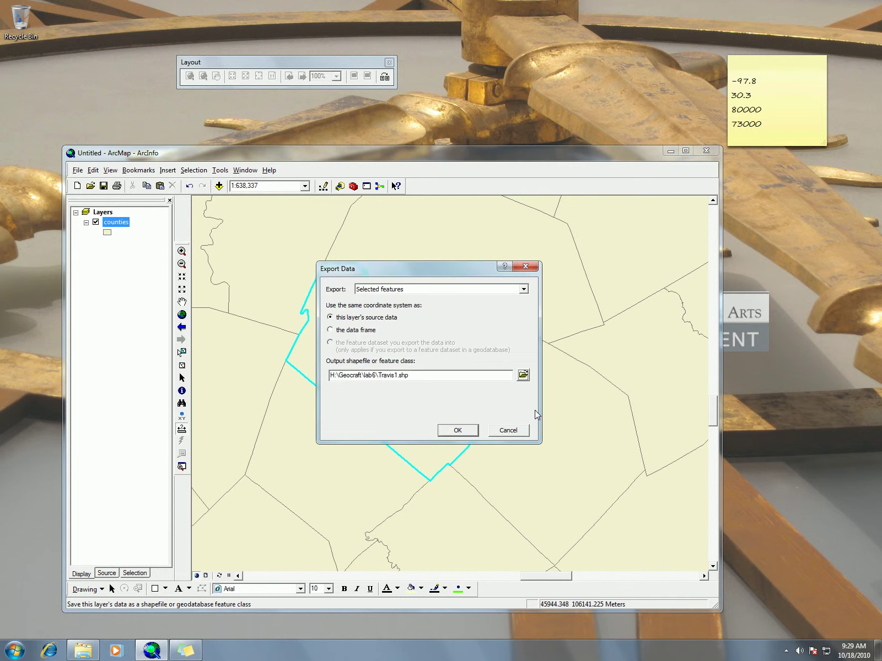
left_click(458, 431)
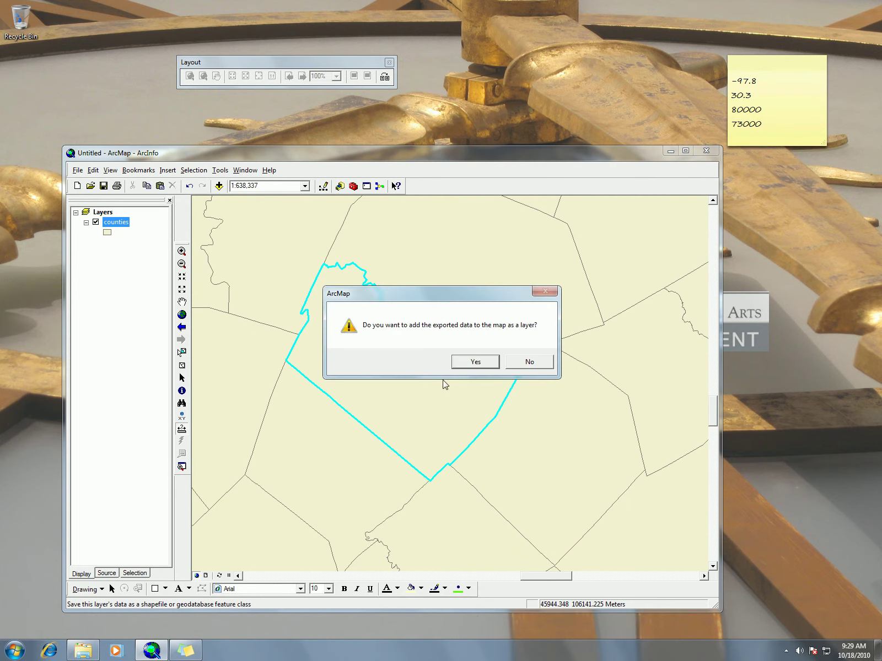
Add Travis1 to the map, review its layer properties without changes, and open ArcToolbox
left_click(476, 365)
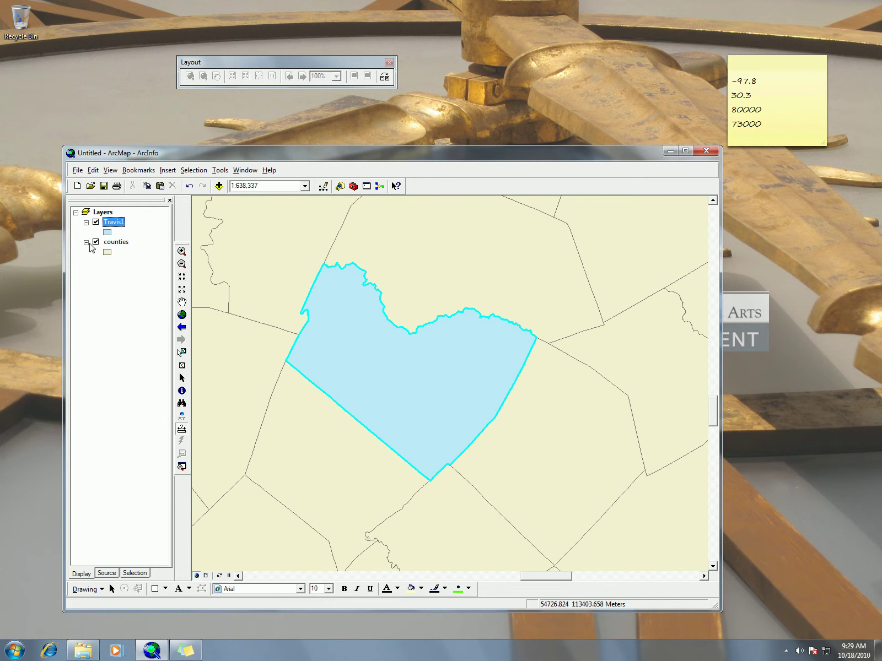
right_click(114, 225)
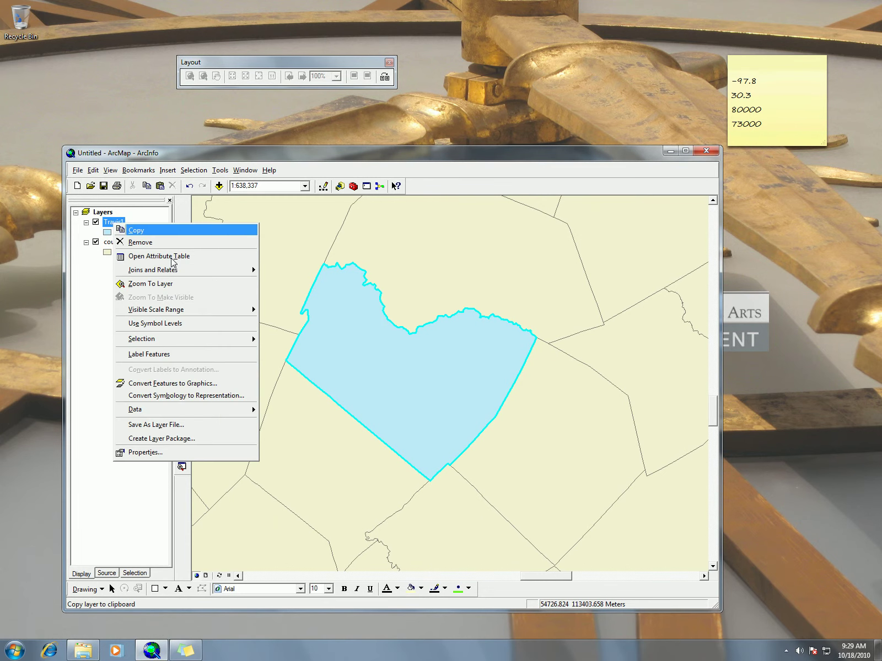
left_click(200, 454)
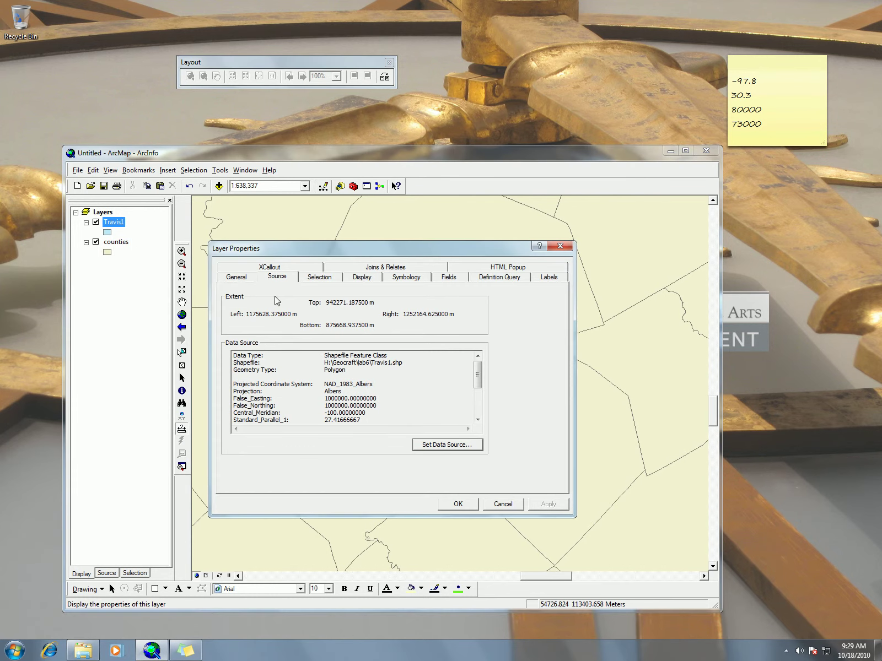
mouse_move(477, 375)
left_mouse_down()
mouse_move(480, 393)
mouse_move(481, 384)
left_mouse_up()
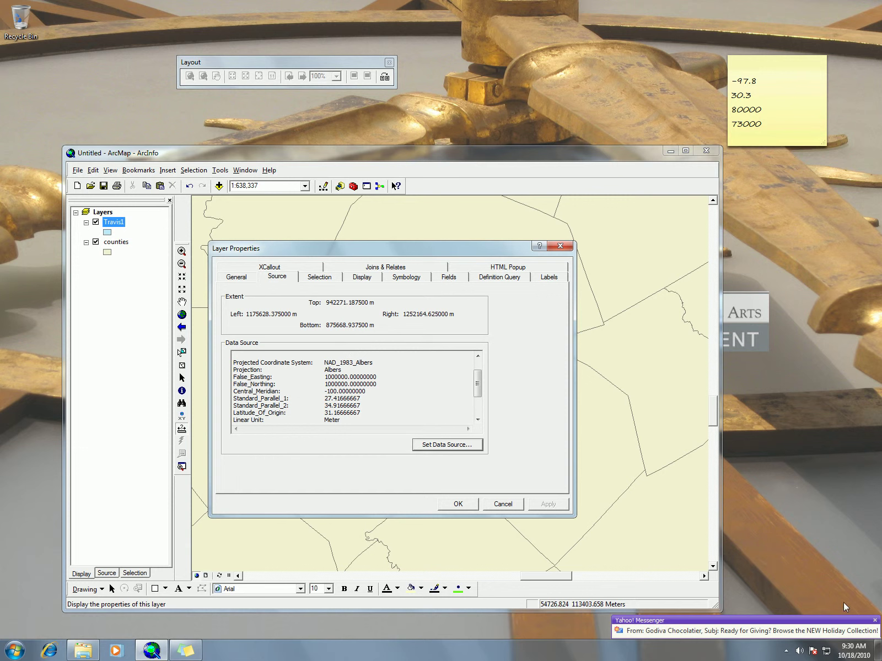
left_click(503, 504)
left_click(353, 186)
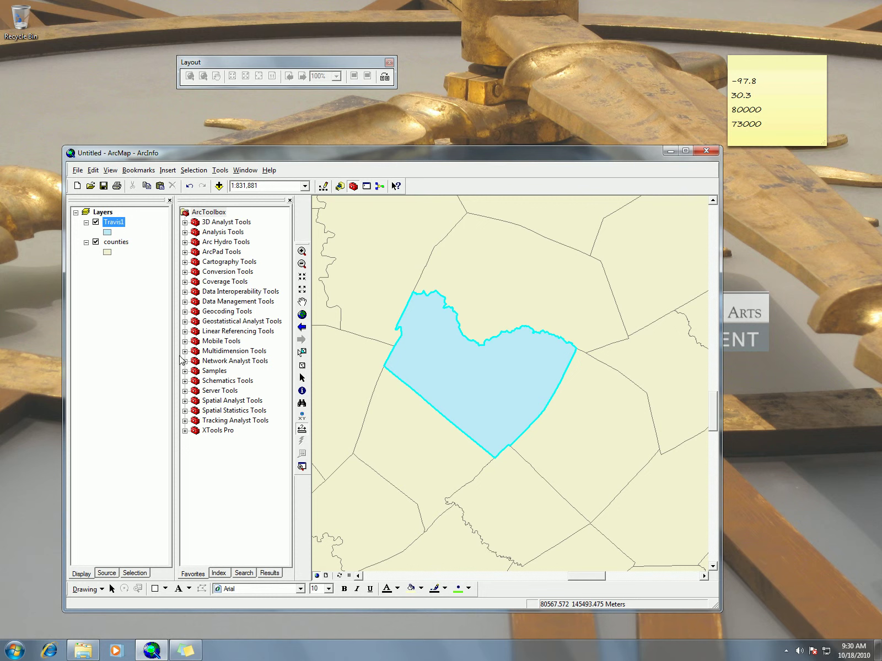
Launch the Project tool from Data Management Tools > Projections and Transformations > Feature
left_click(185, 301)
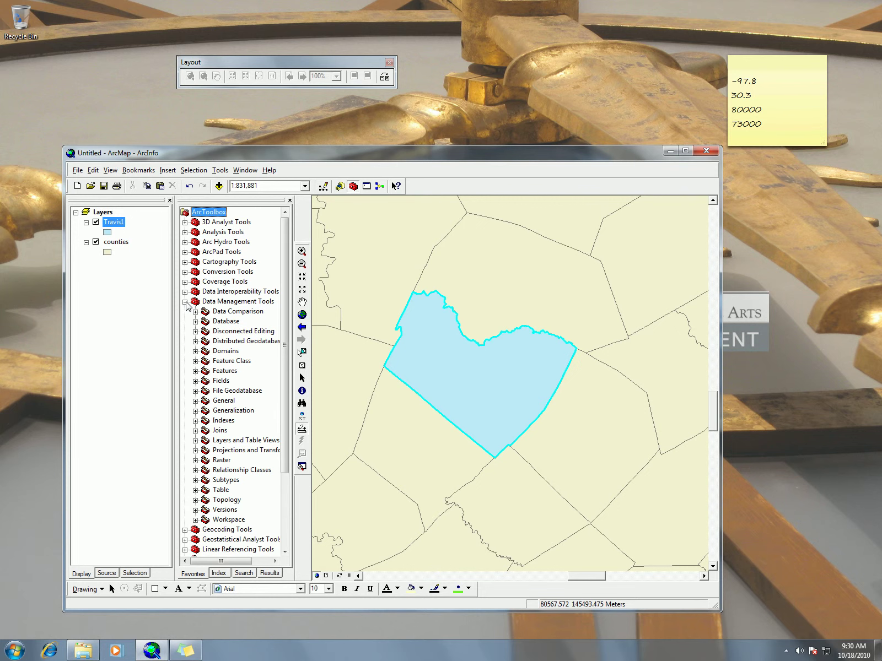
left_click(195, 450)
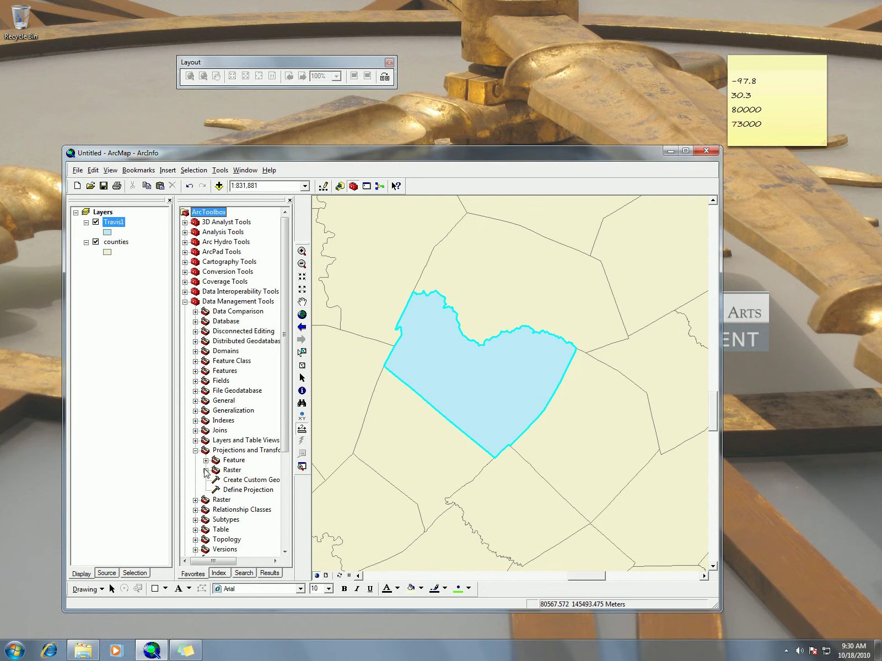
left_click(206, 460)
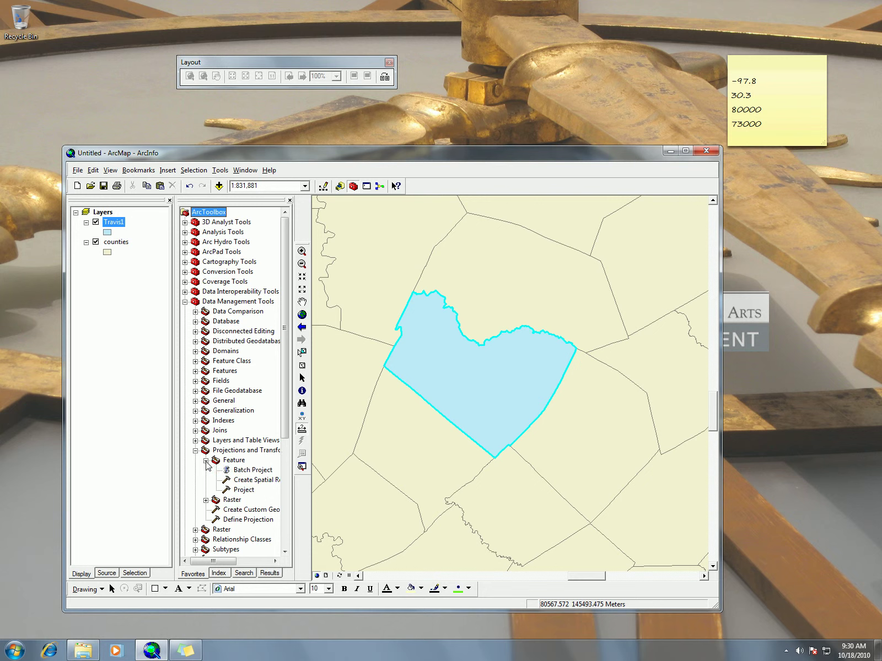
double_click(244, 490)
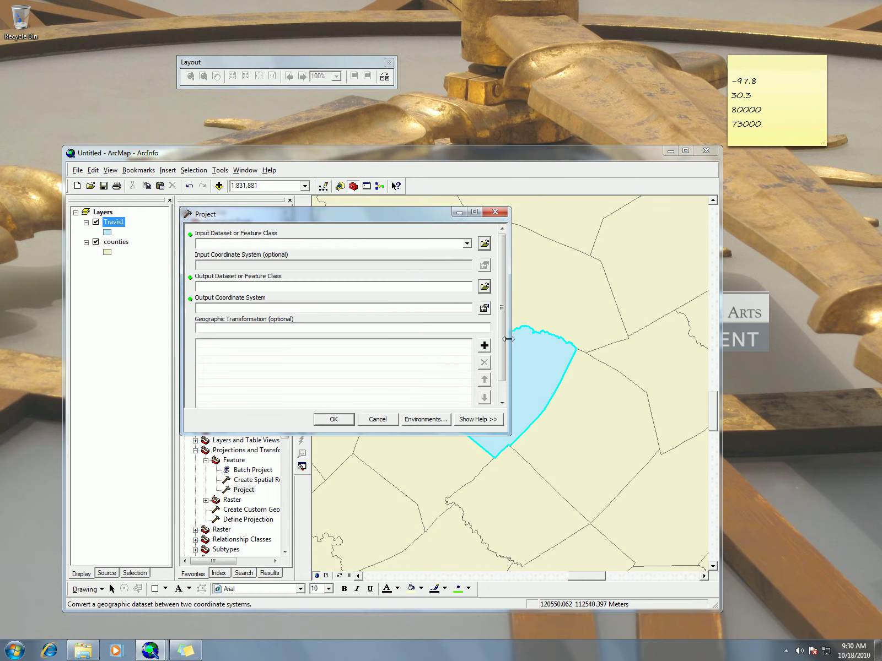
left_click(467, 244)
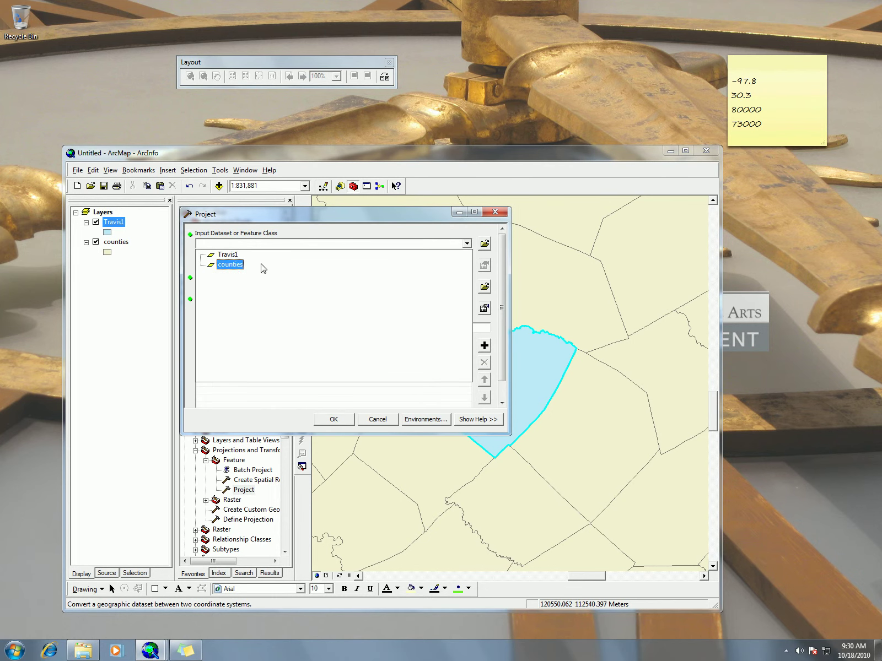
Use Travis1 as input and define a new projected system, Custom, using Transverse_Mercator_Complex
left_click(234, 256)
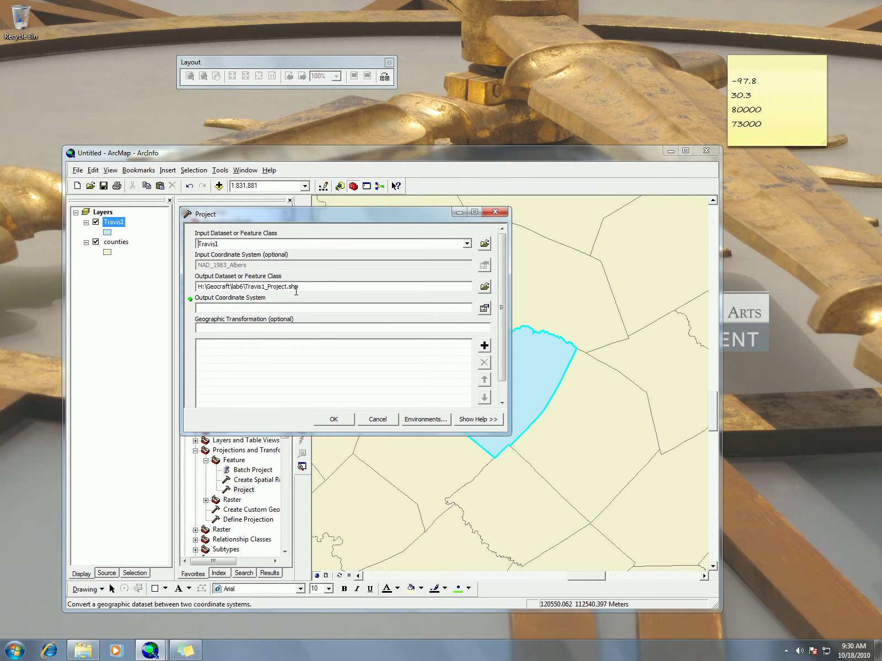
left_click(484, 308)
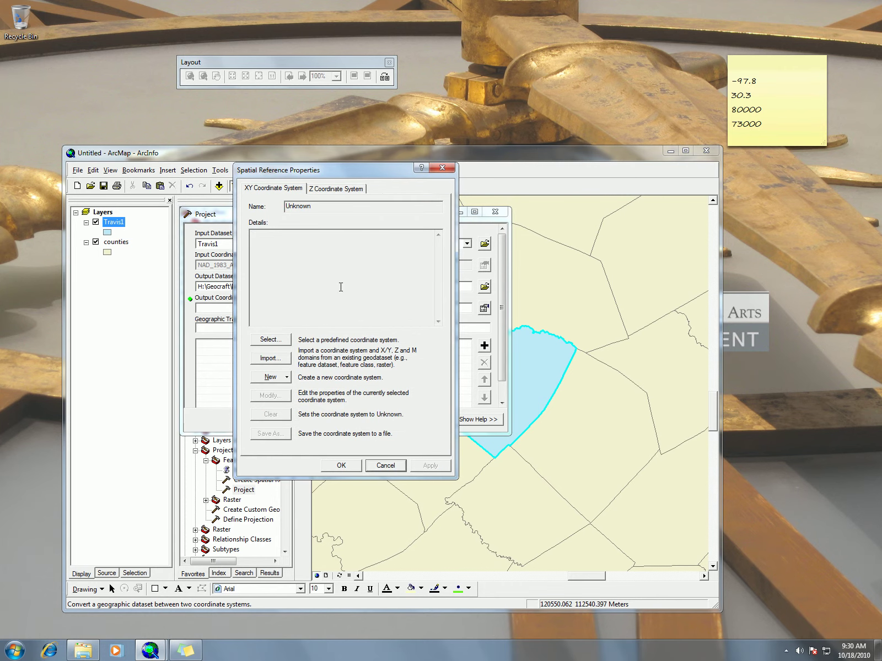
left_click(274, 341)
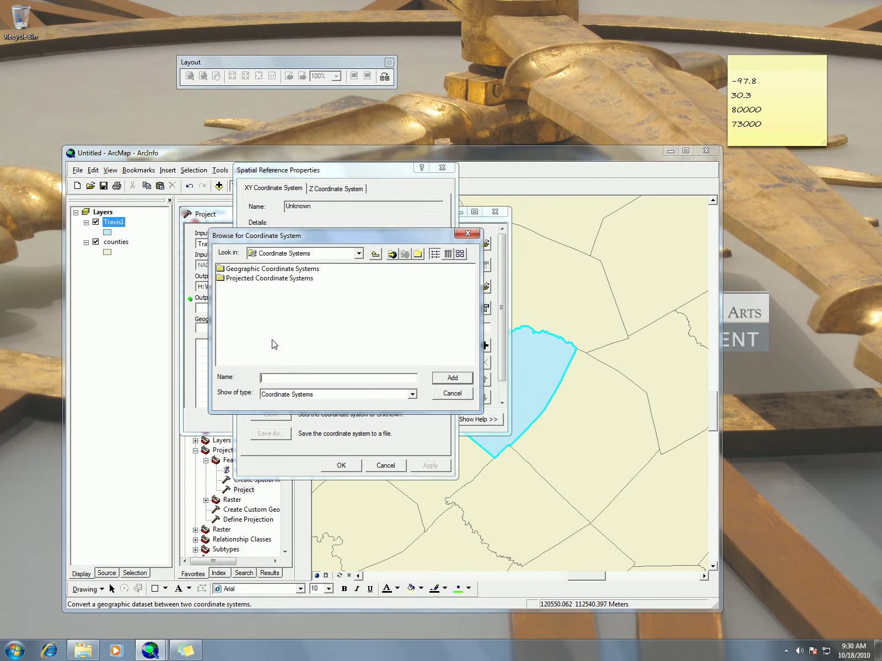
left_click(463, 394)
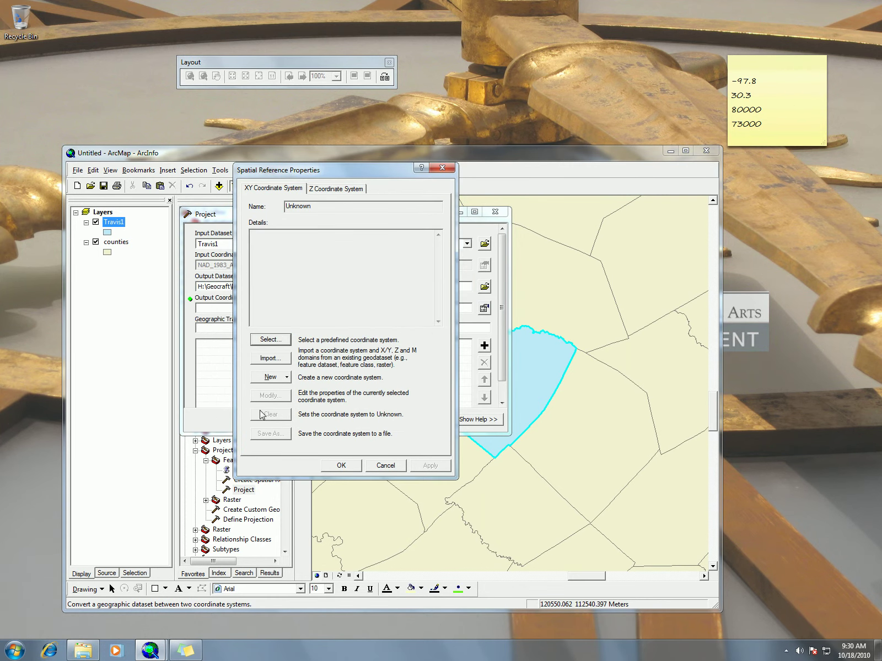
left_click(281, 377)
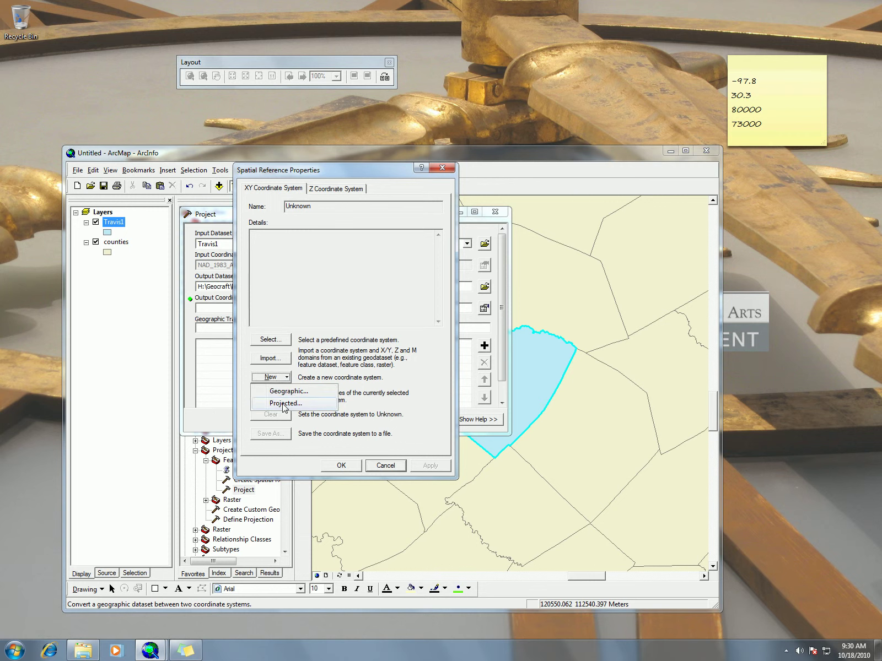
left_click(286, 403)
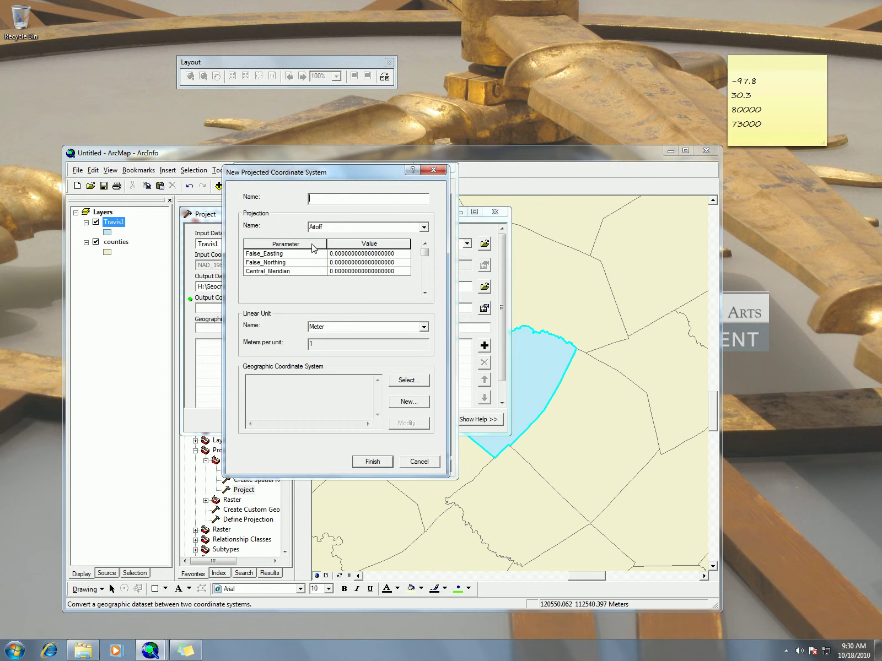
left_click(423, 227)
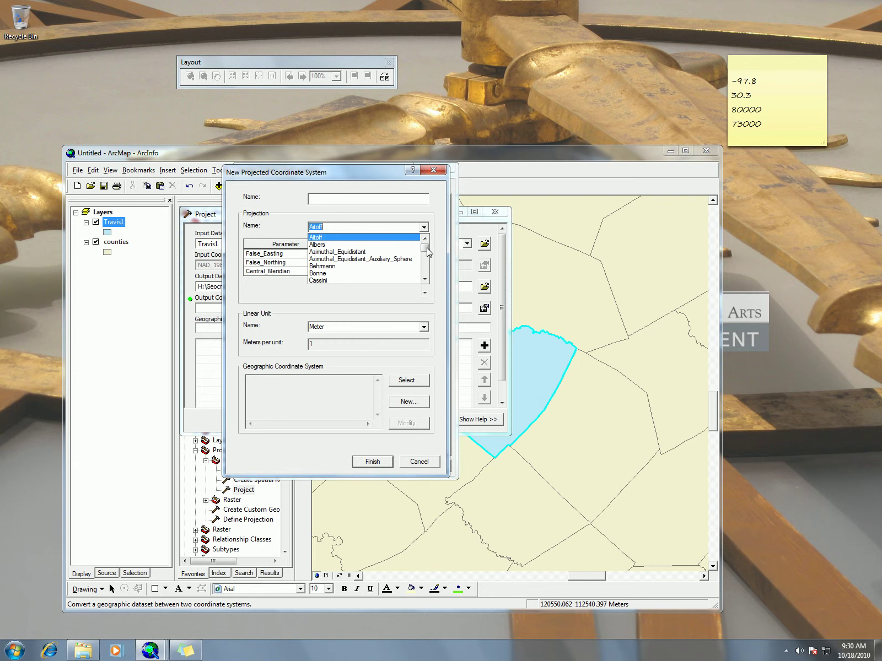
scroll(428, 279, "down", 15)
scroll(429, 274, "up", 2)
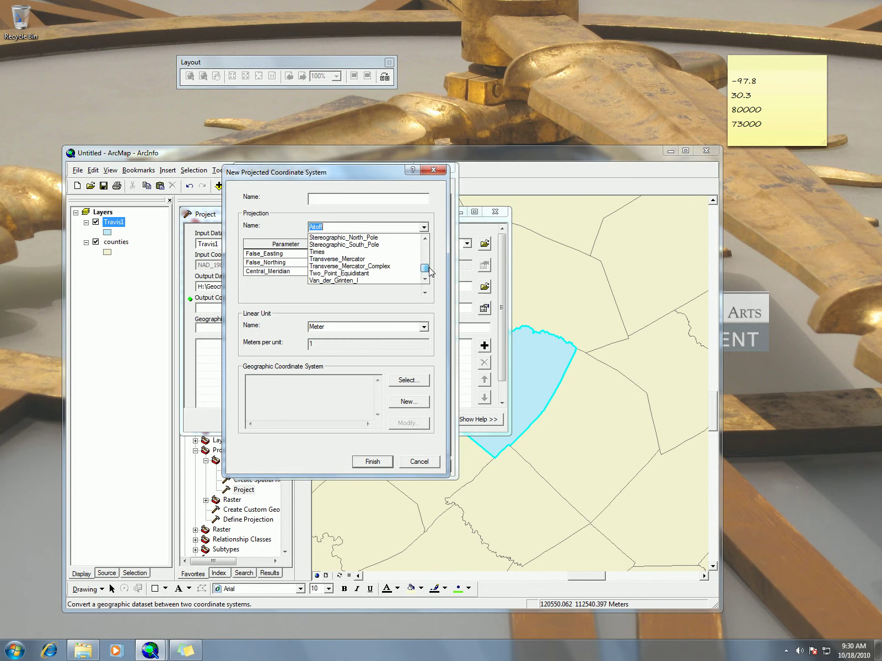
scroll(428, 272, "up", 1)
left_click(382, 274)
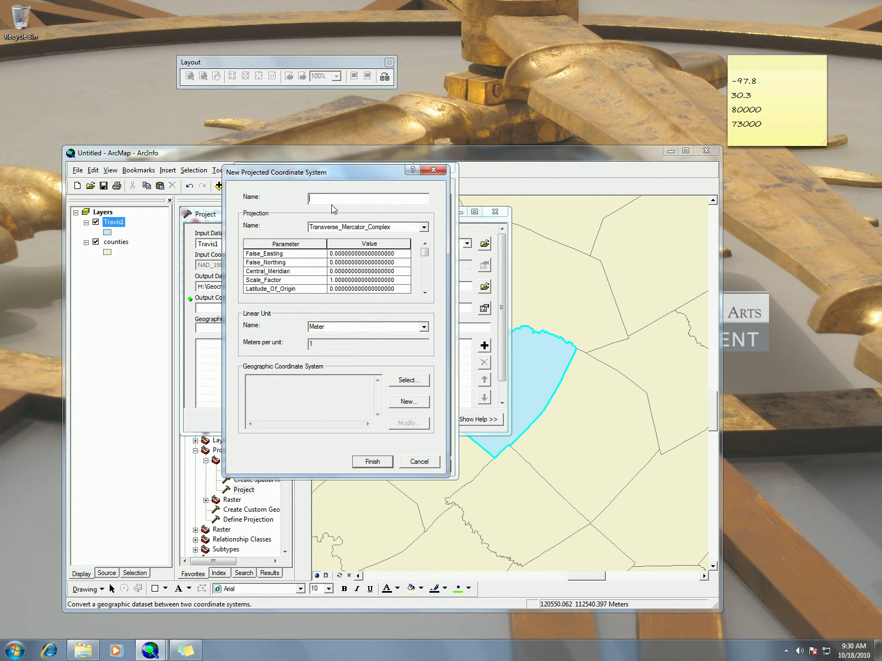
key("Tab")
key("Tab")
key("Tab")
Enter false easting and northing 100000, central meridian -97.8 and latitude of origin 30.3
left_click(363, 254)
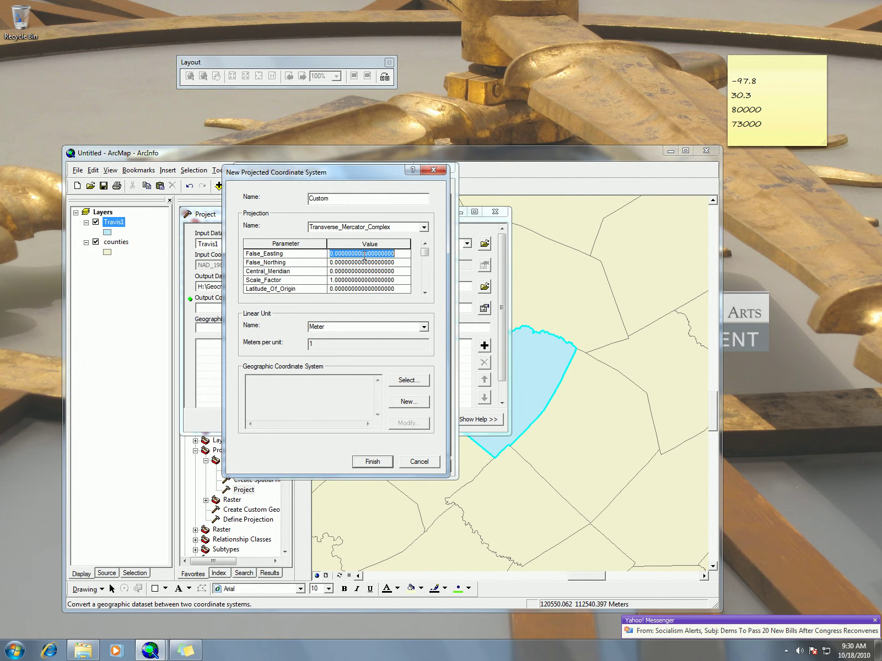
type("1")
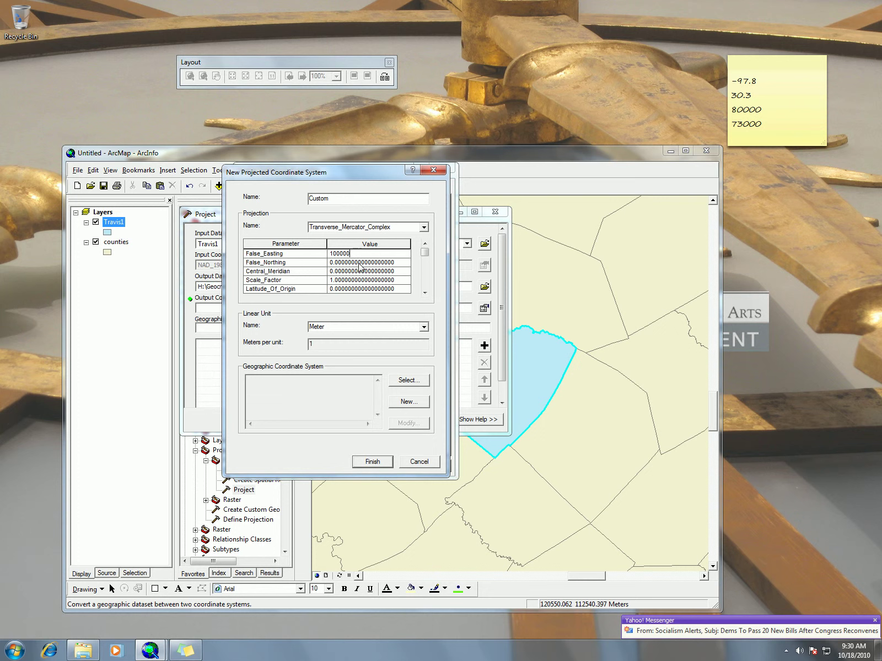
left_click(359, 263)
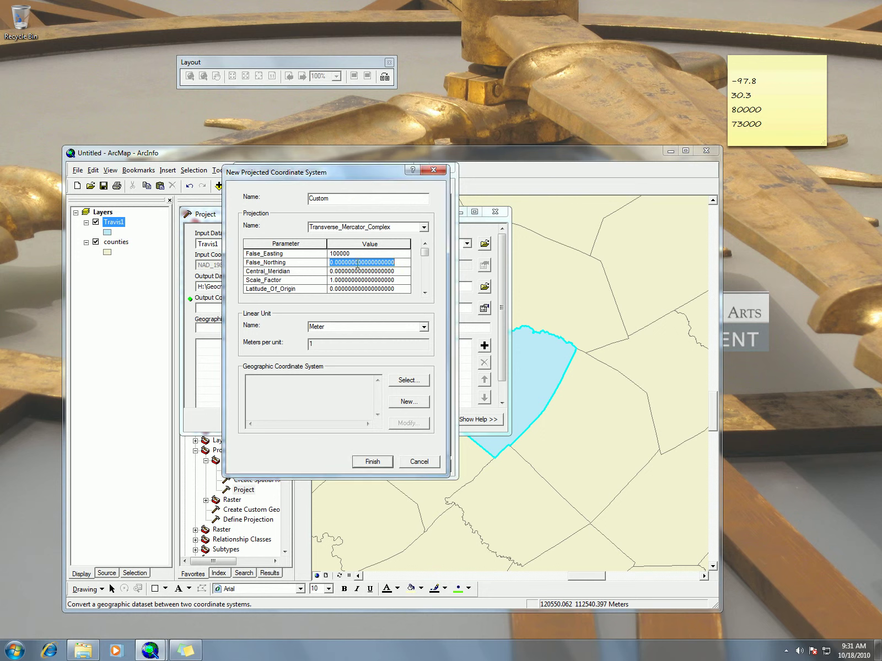
type("1")
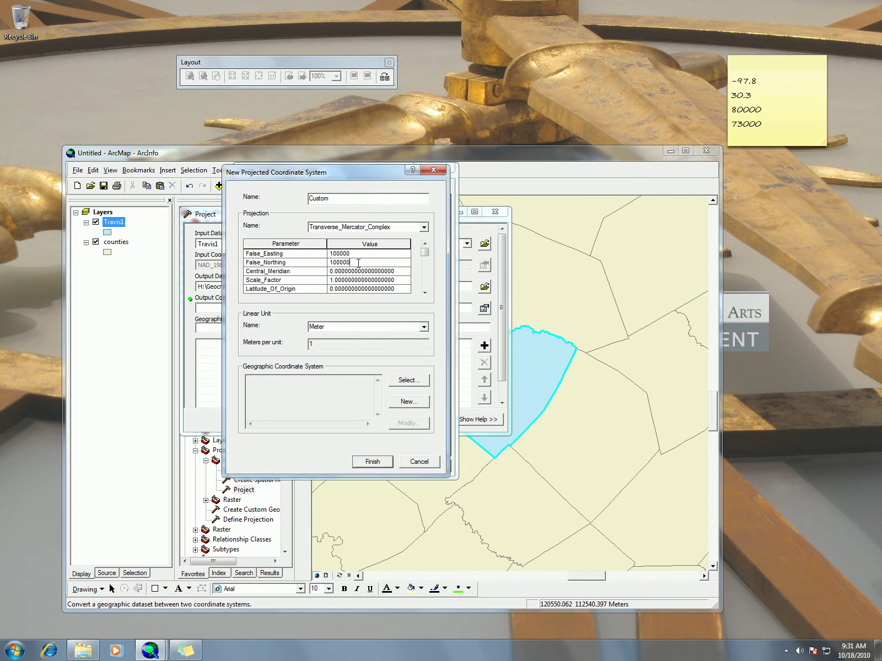
left_click(365, 271)
type("-97.8")
left_click(359, 288)
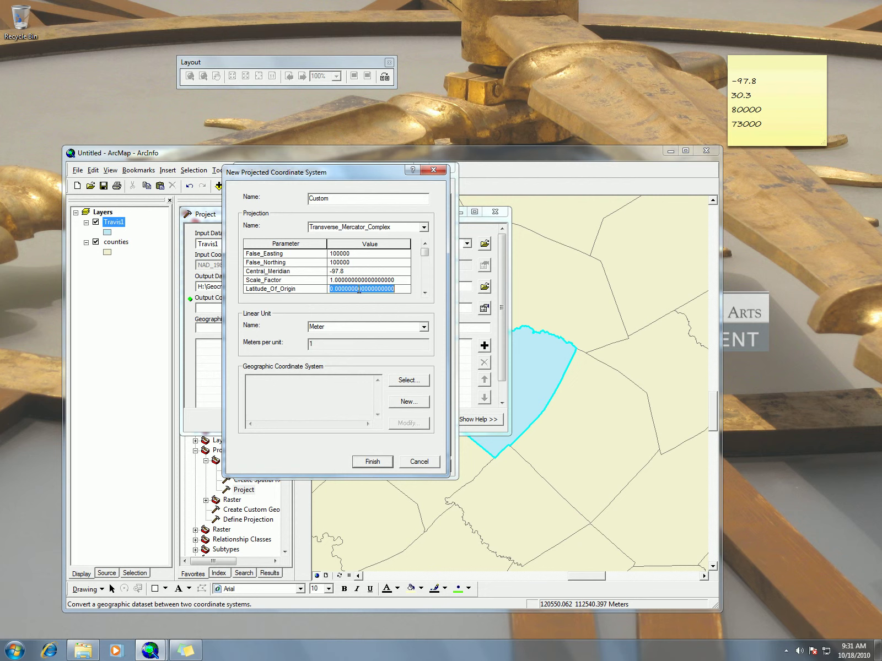
type("30.3")
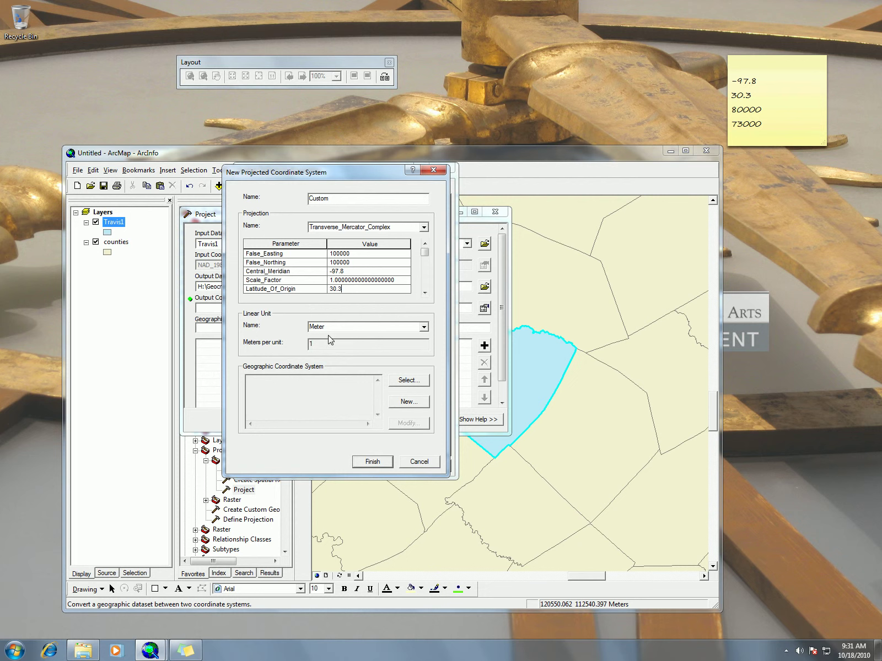
Base Custom on North American Datum 1983 and project Travis1 to Travis1_Project.shp
left_click(409, 381)
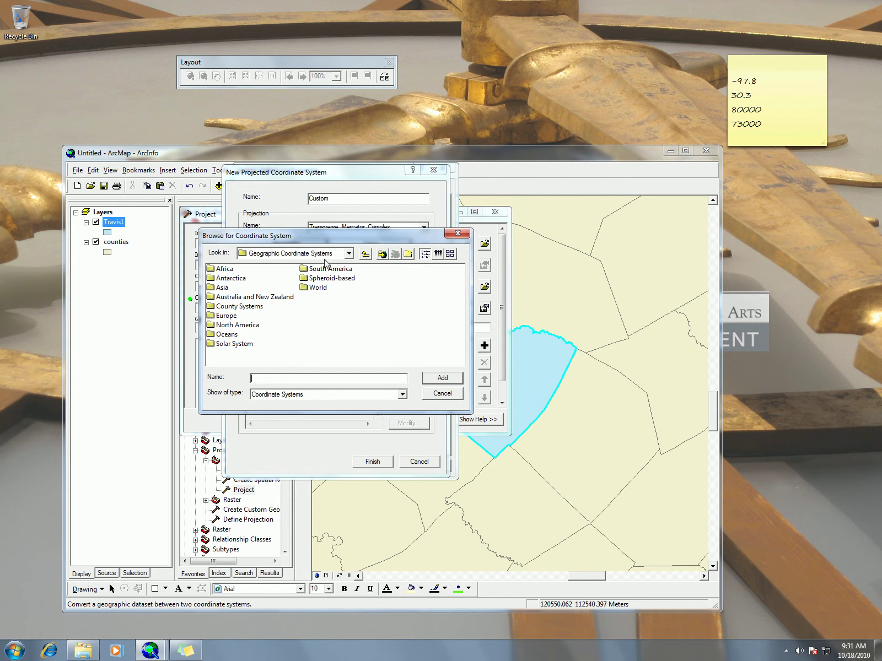
double_click(251, 325)
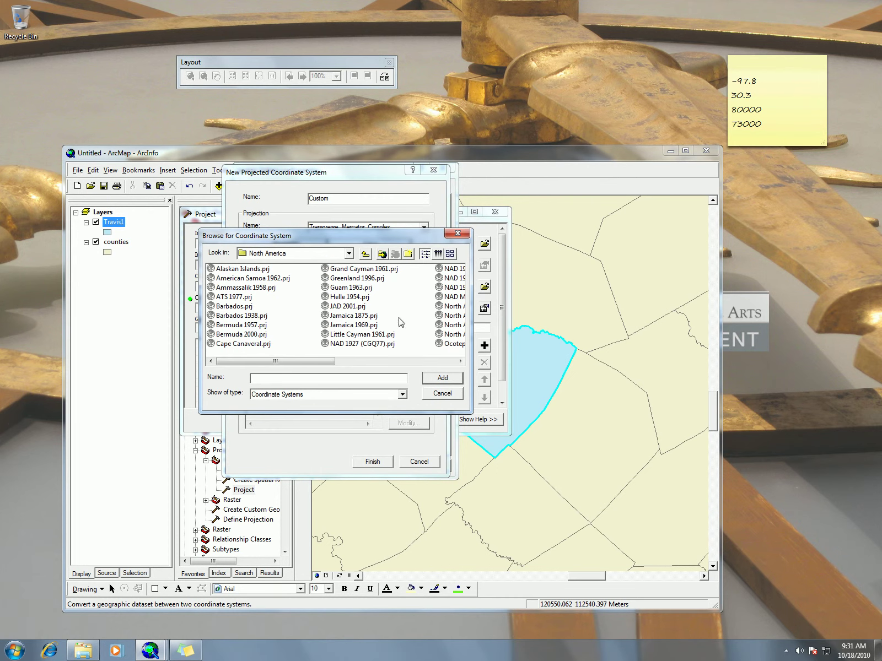
left_click(436, 362)
left_click(268, 335)
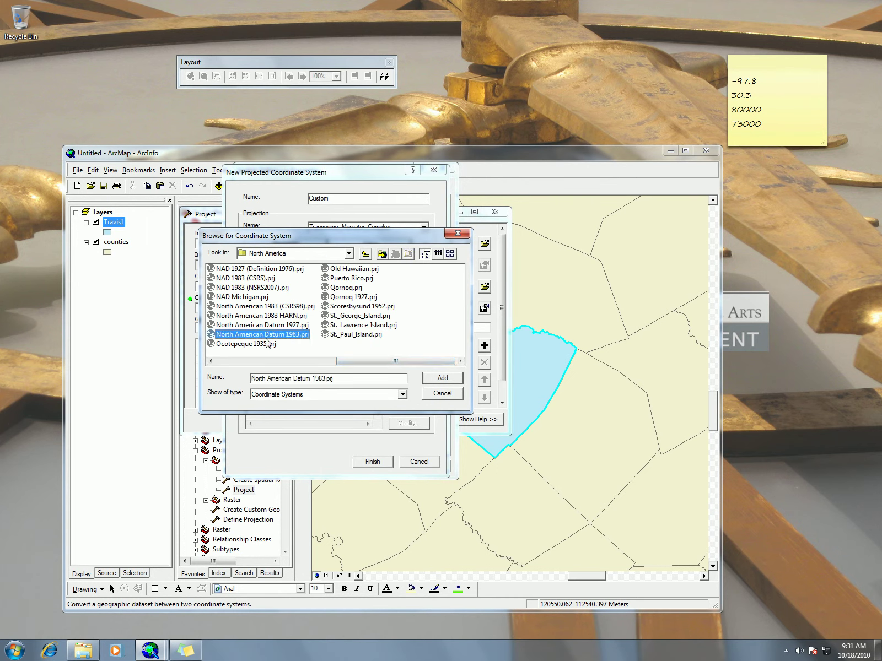
left_click(438, 379)
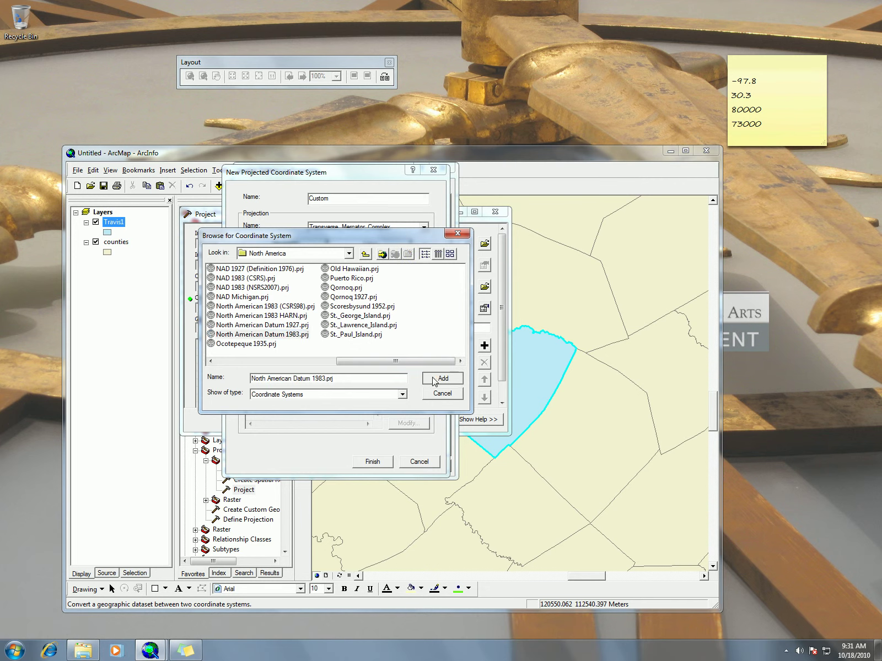
left_click(379, 463)
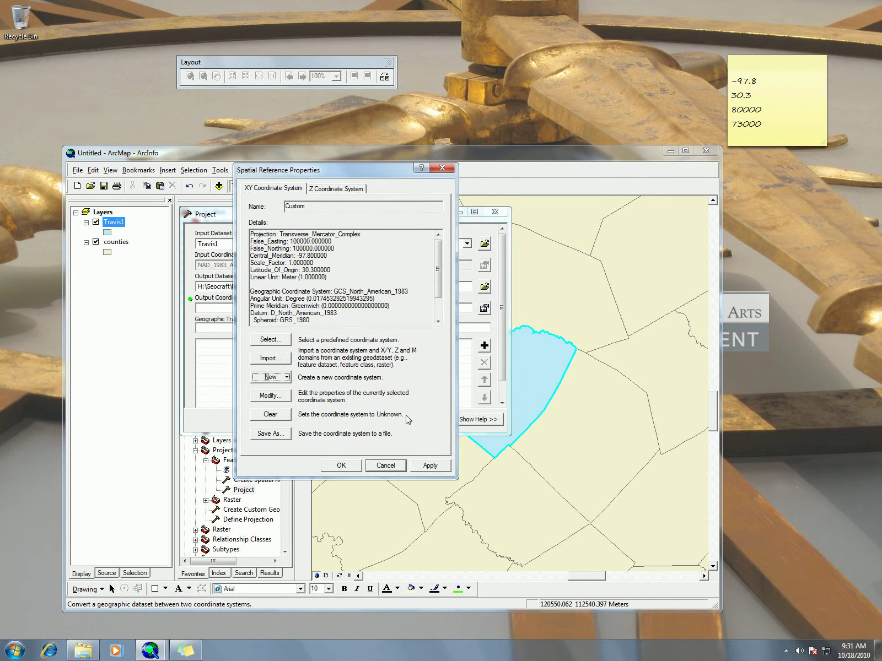
left_click(340, 465)
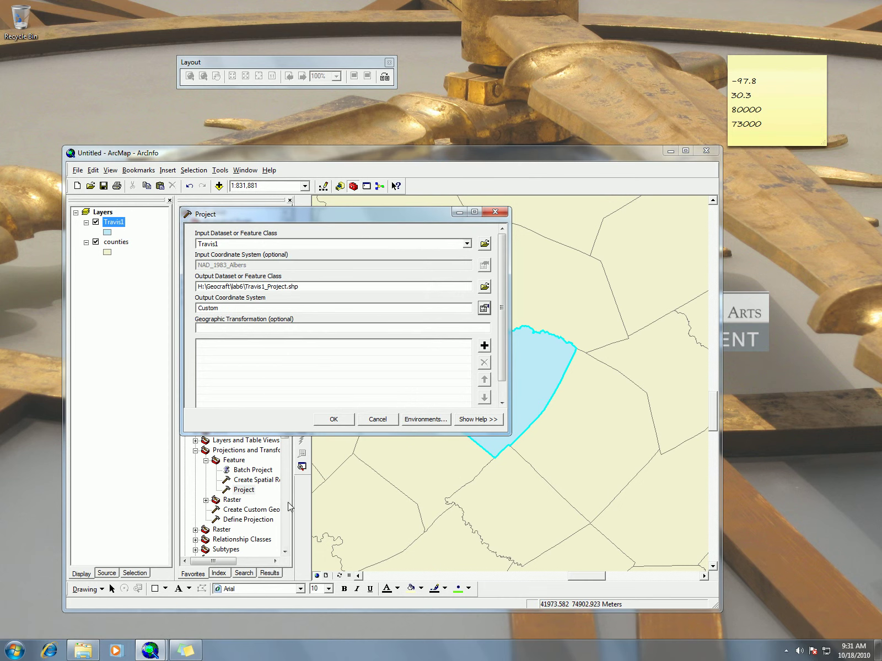
left_click(332, 420)
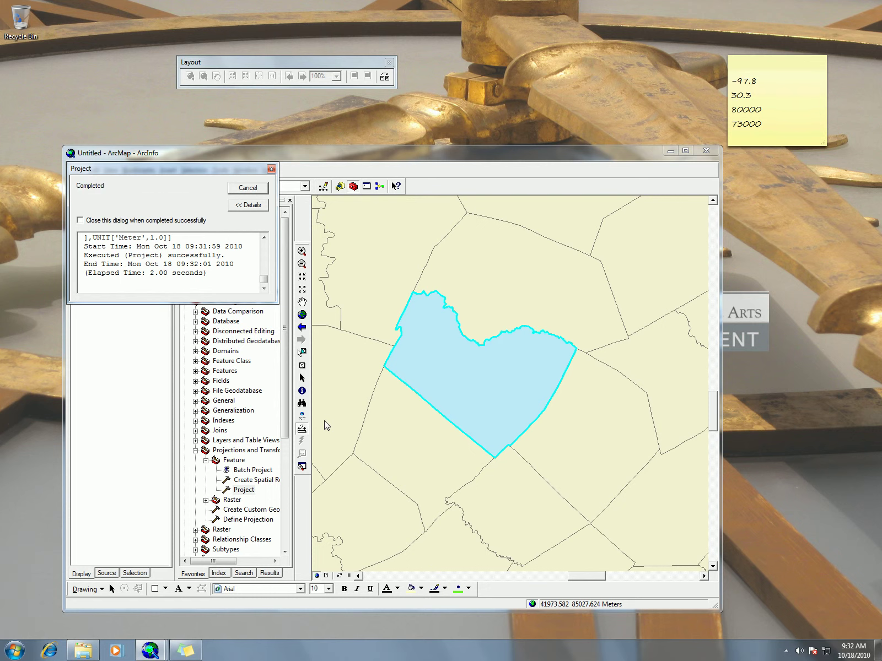
left_click(248, 188)
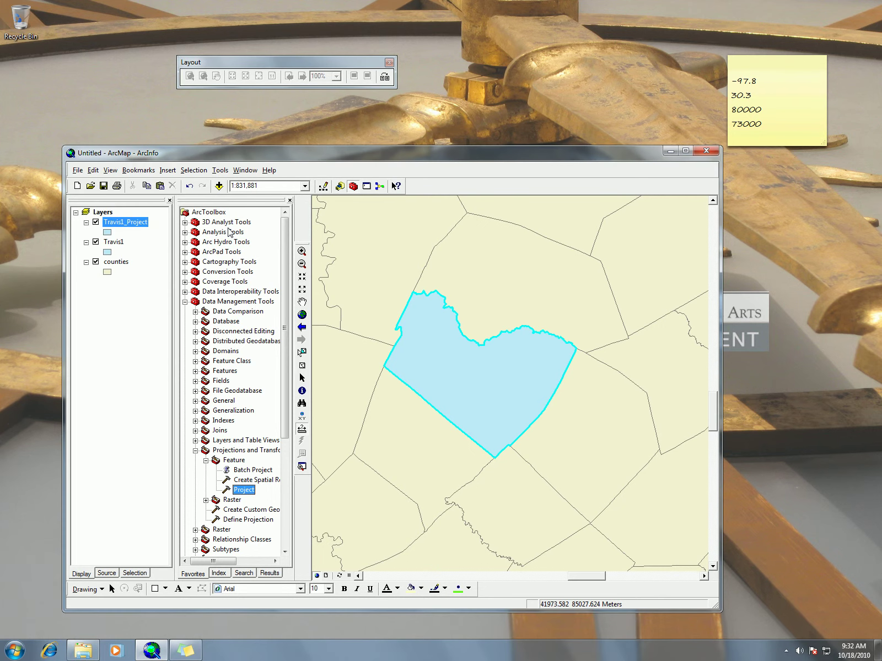
right_click(119, 224)
left_click(209, 450)
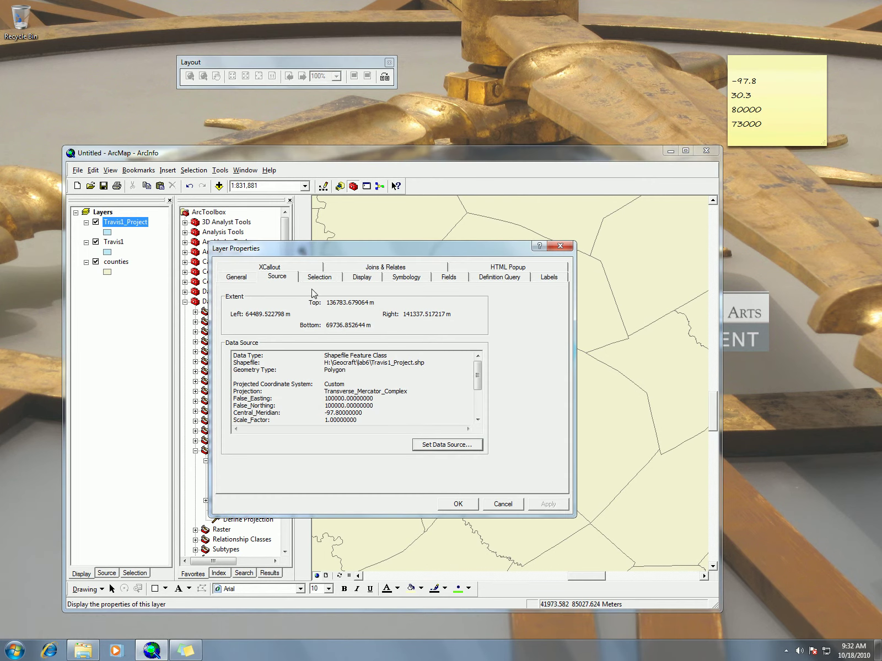
scroll(478, 383, "down", 1)
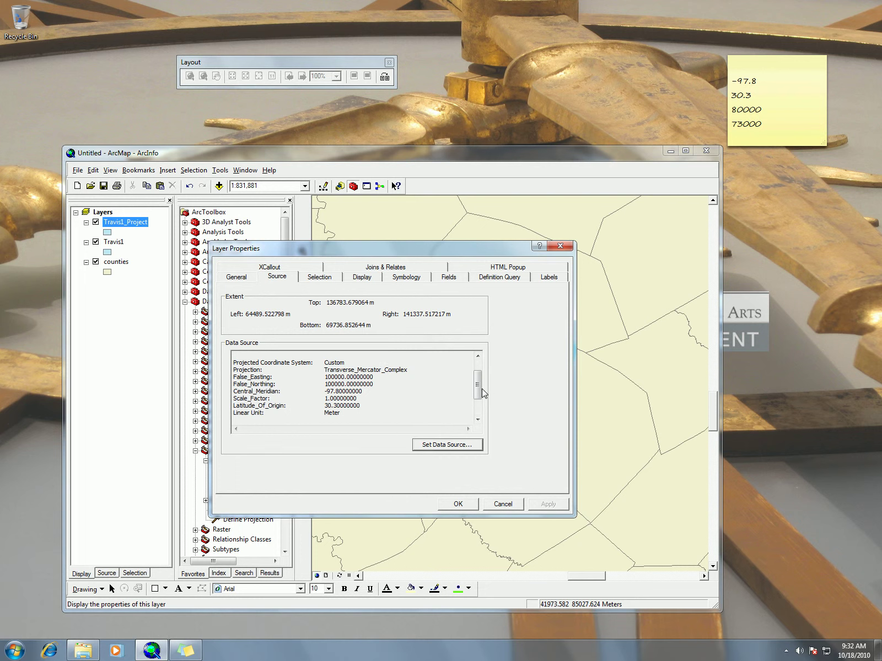
scroll(476, 395, "down", 2)
left_click(503, 504)
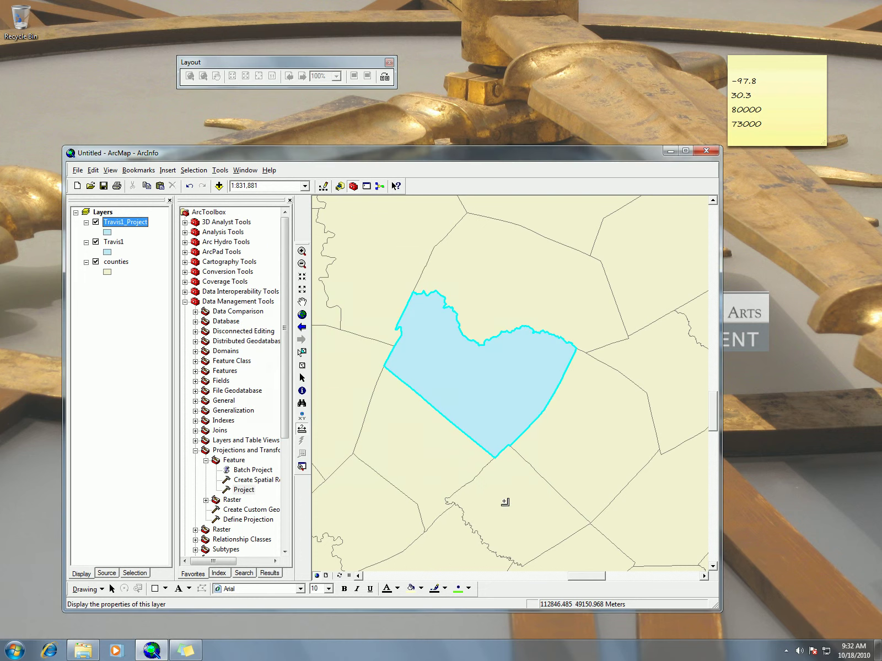
right_click(103, 212)
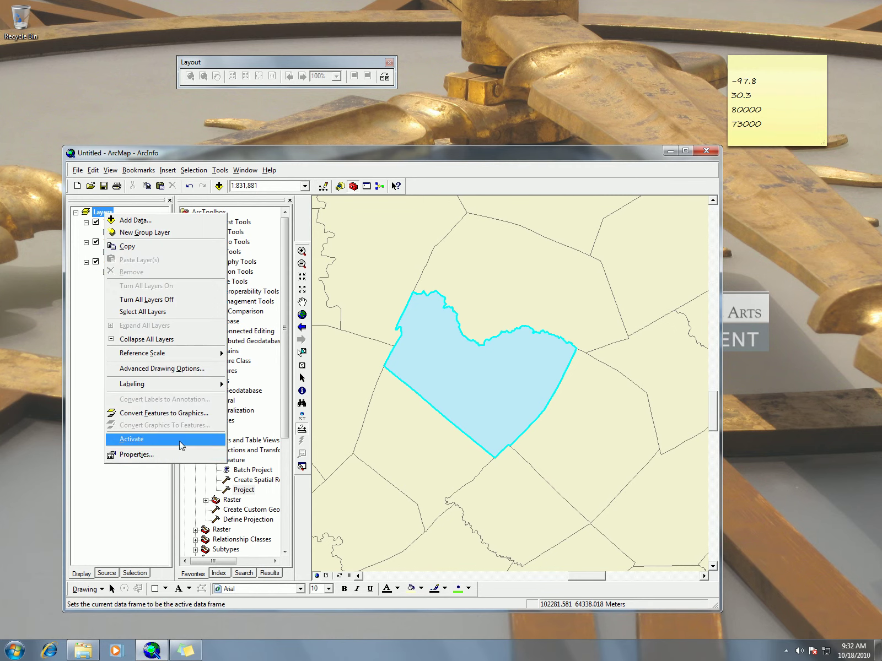
left_click(160, 457)
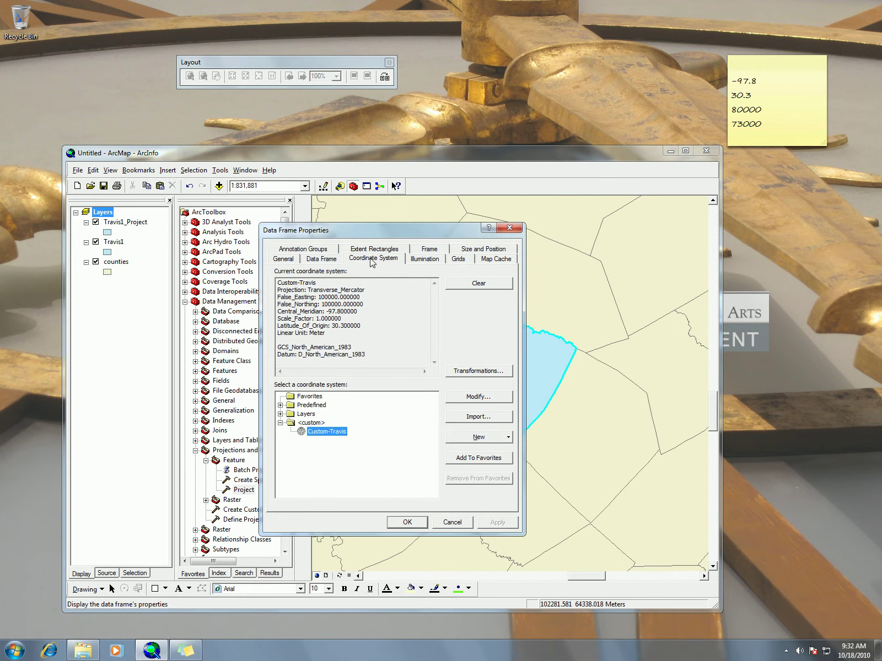
left_click(317, 297)
Hide the original Travis1 layer and pan the map to recentre Travis County
left_click(453, 522)
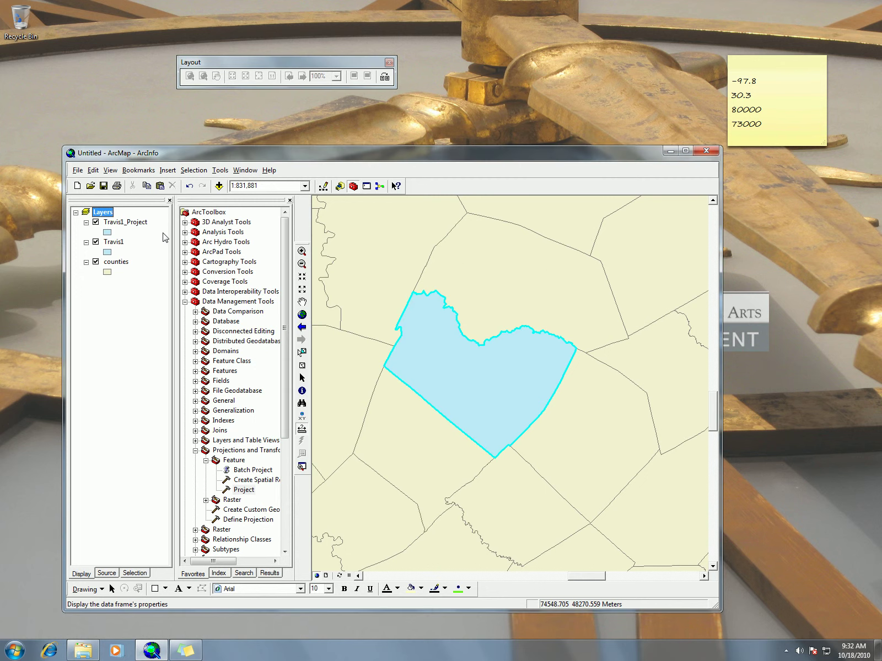
left_click(97, 242)
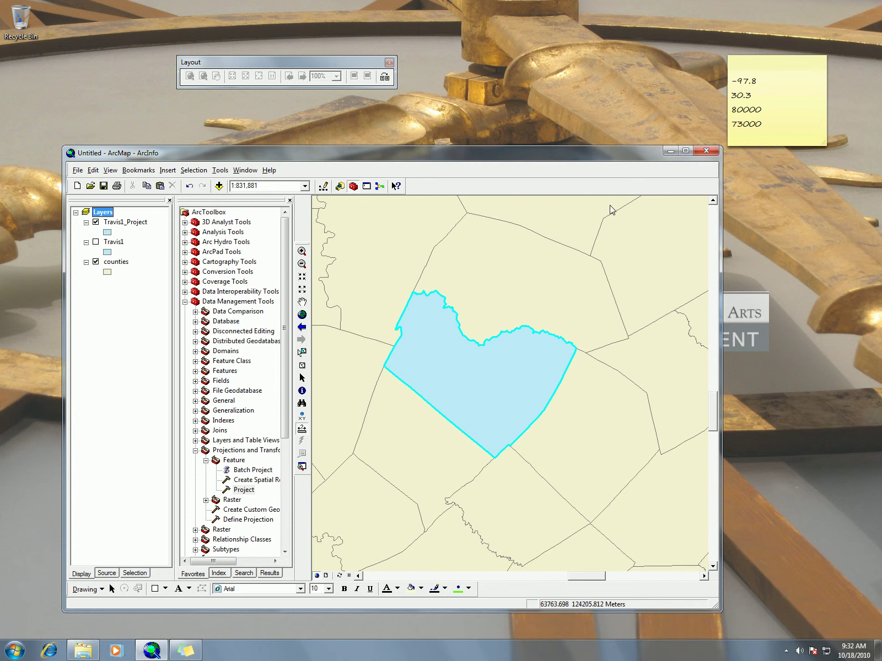
left_click(303, 301)
left_click_drag(464, 391, 517, 402)
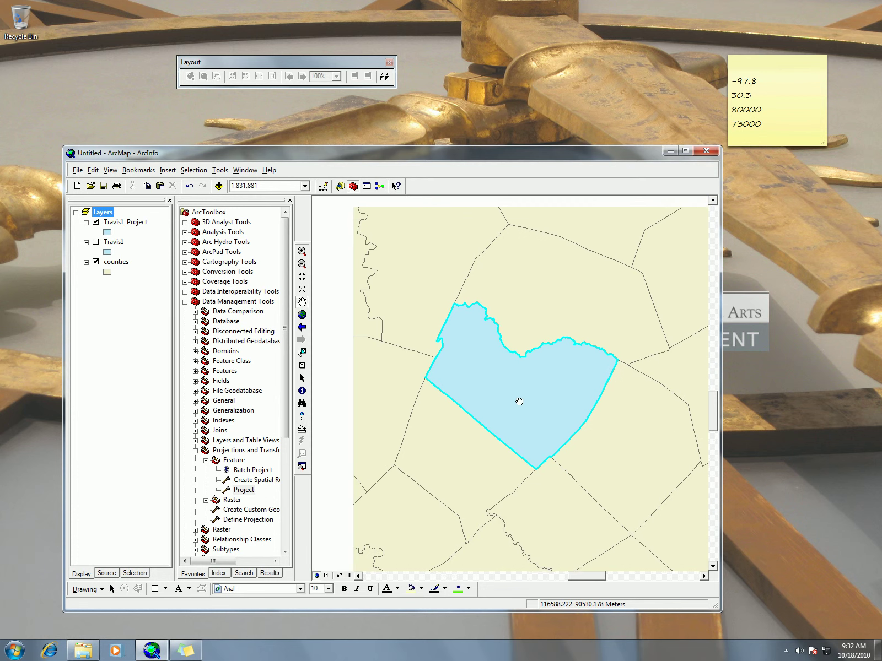
Switch to Layout View and shrink the map frame to the page's upper half
left_click(325, 575)
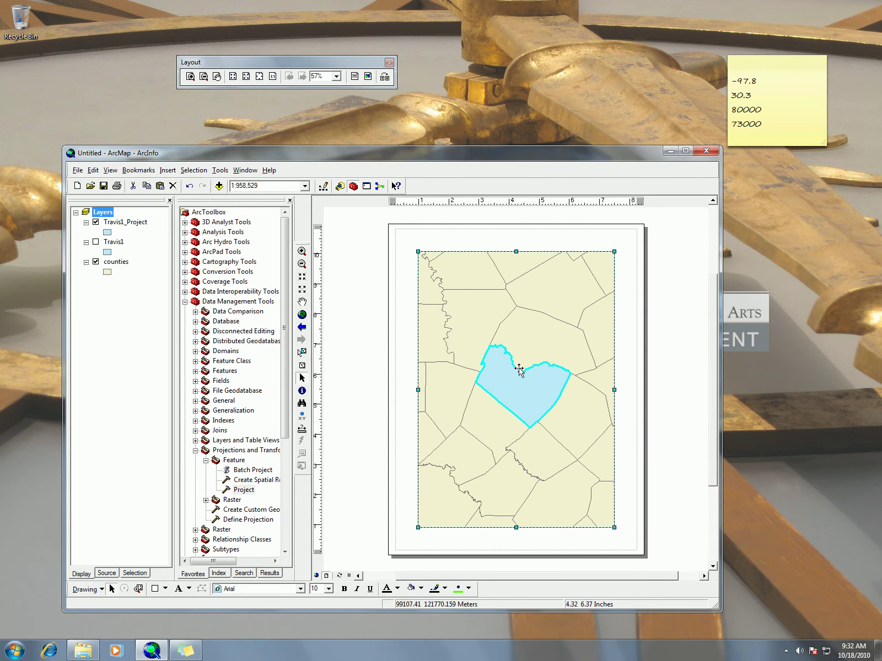
left_click_drag(514, 527, 532, 393)
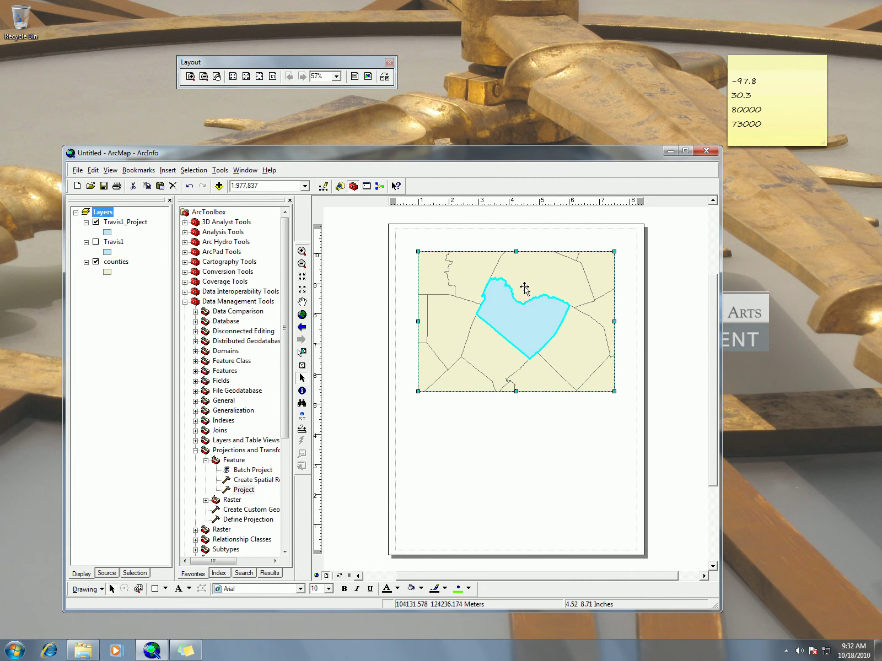
left_click(111, 287)
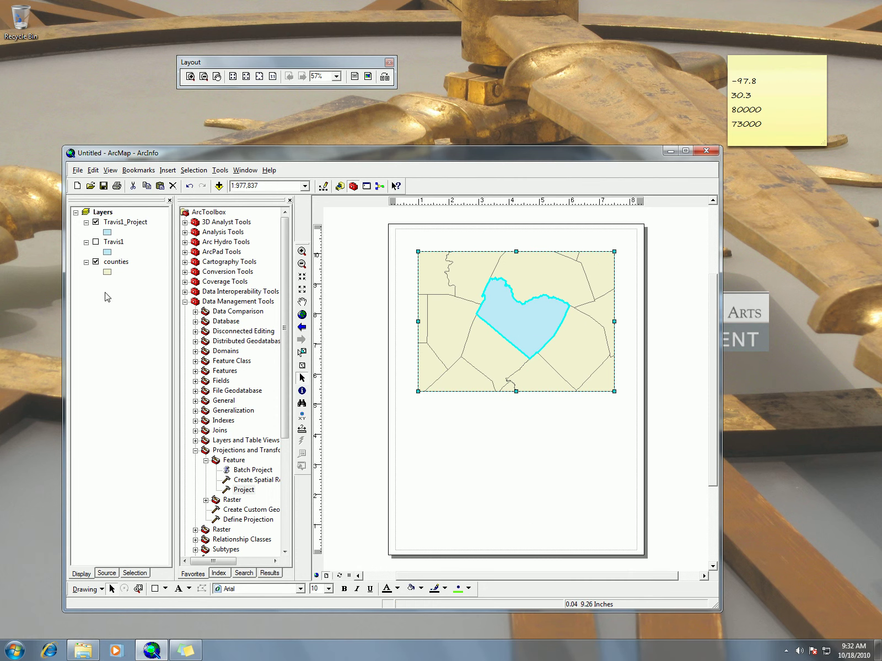
Insert a new data frame holding Travis1 and size it across the page's lower half
left_click(97, 214)
left_click(167, 170)
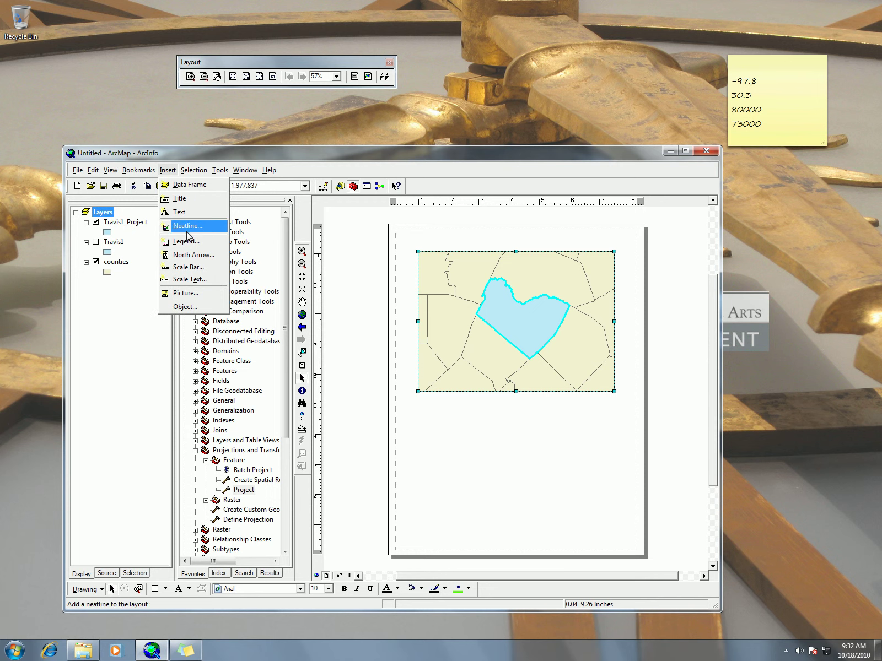
left_click(187, 185)
left_click_drag(113, 242, 101, 338)
left_click(96, 301)
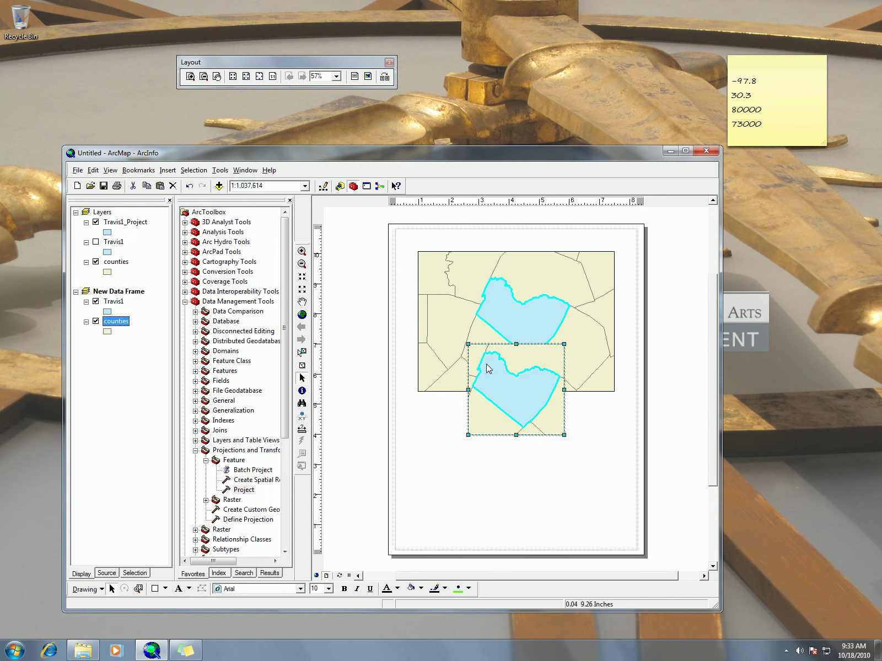
mouse_move(545, 374)
left_mouse_down()
mouse_move(508, 455)
mouse_move(492, 437)
mouse_move(440, 497)
left_mouse_up()
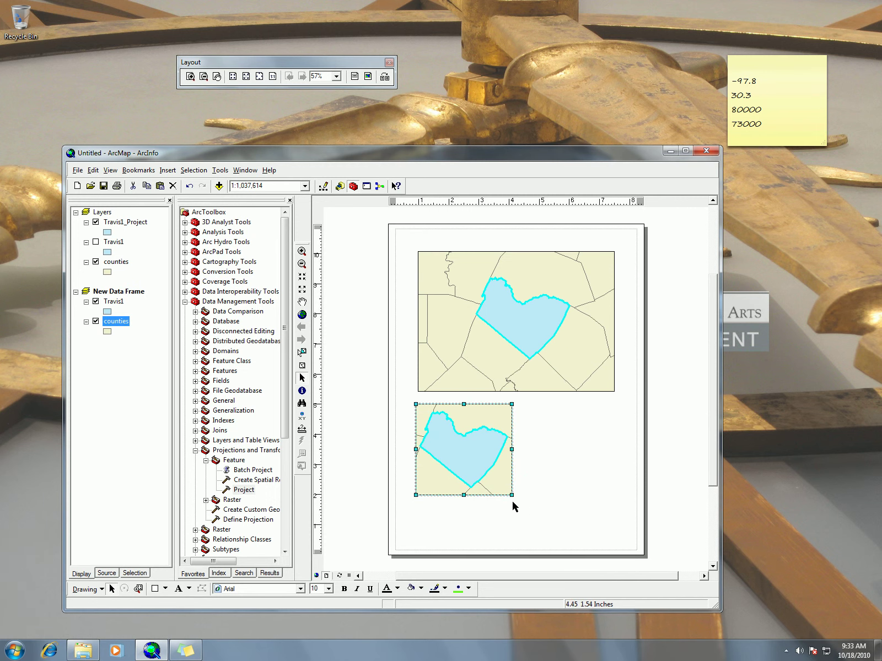
left_click_drag(507, 498, 615, 535)
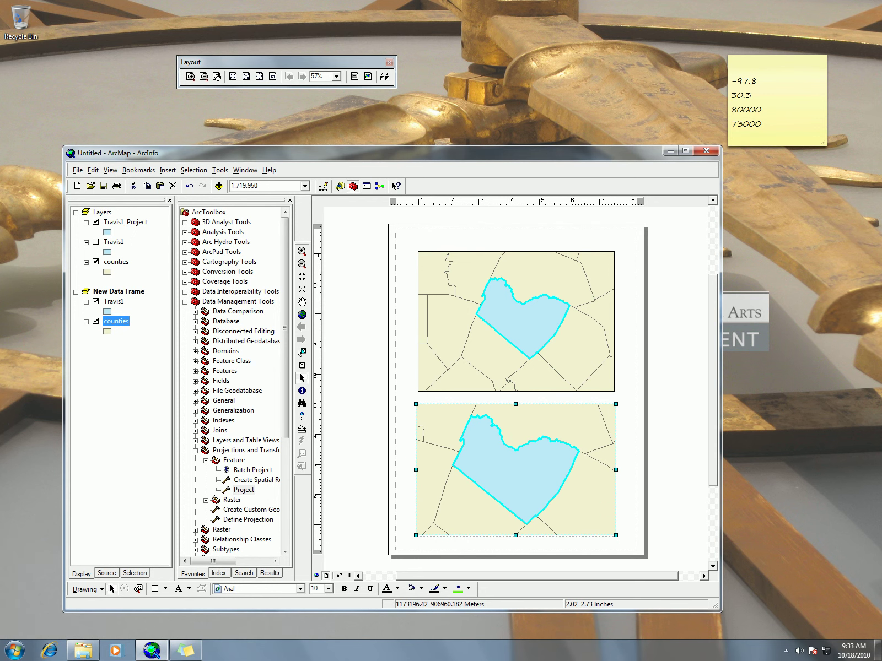
Zoom the upper frame to Travis1_Project and the lower frame to Travis1
left_click(479, 302)
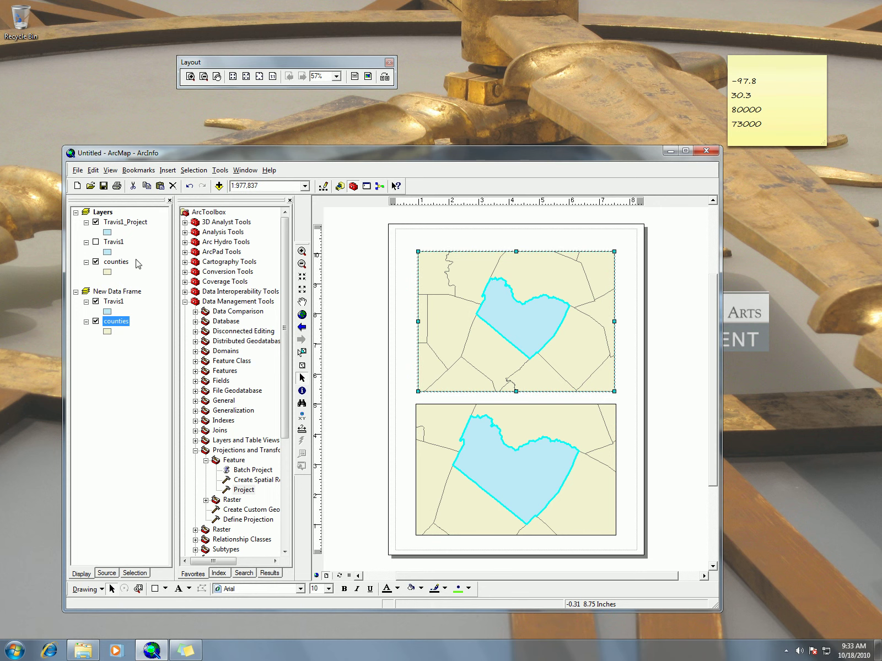
right_click(107, 224)
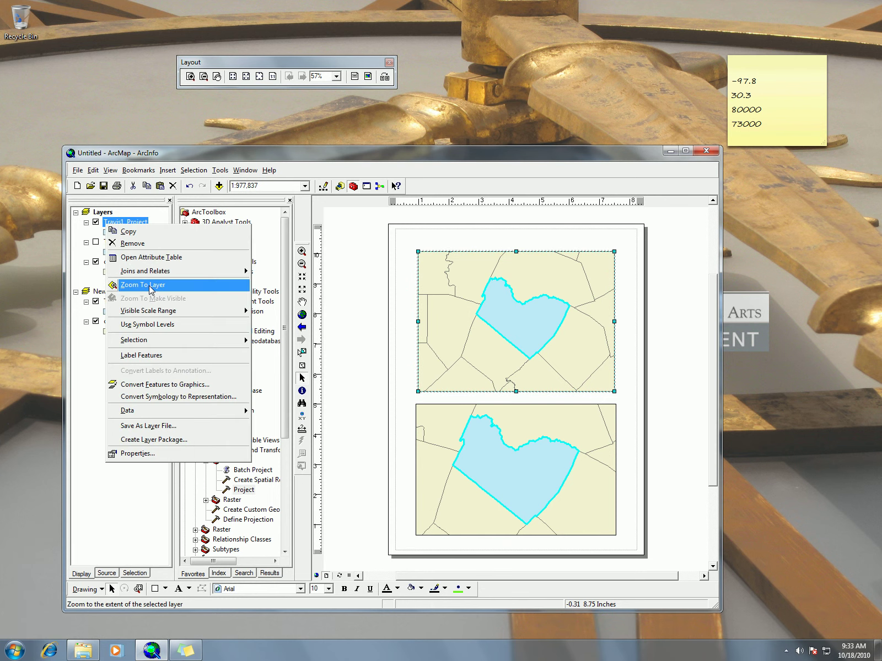
left_click(151, 285)
right_click(113, 301)
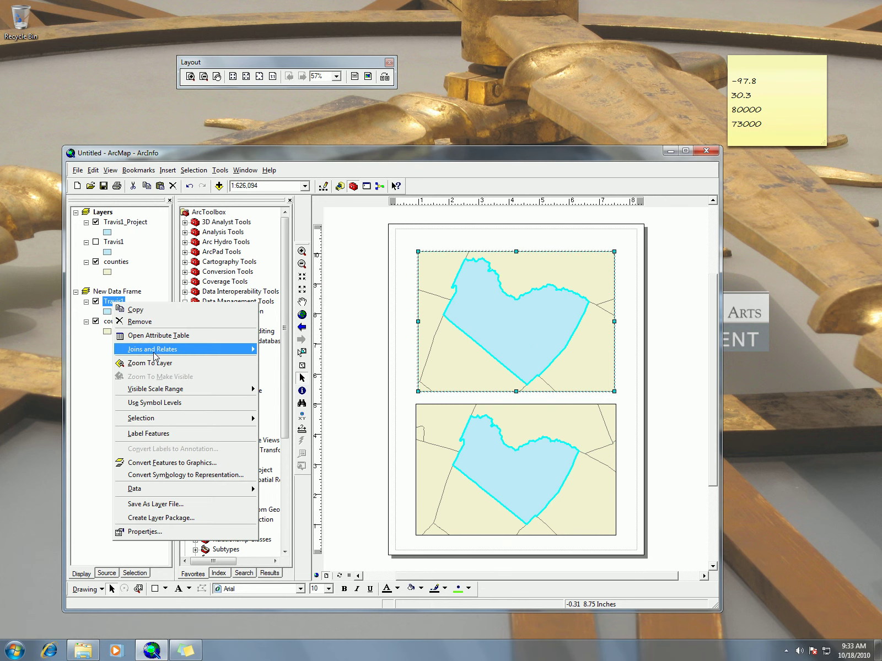
left_click(154, 363)
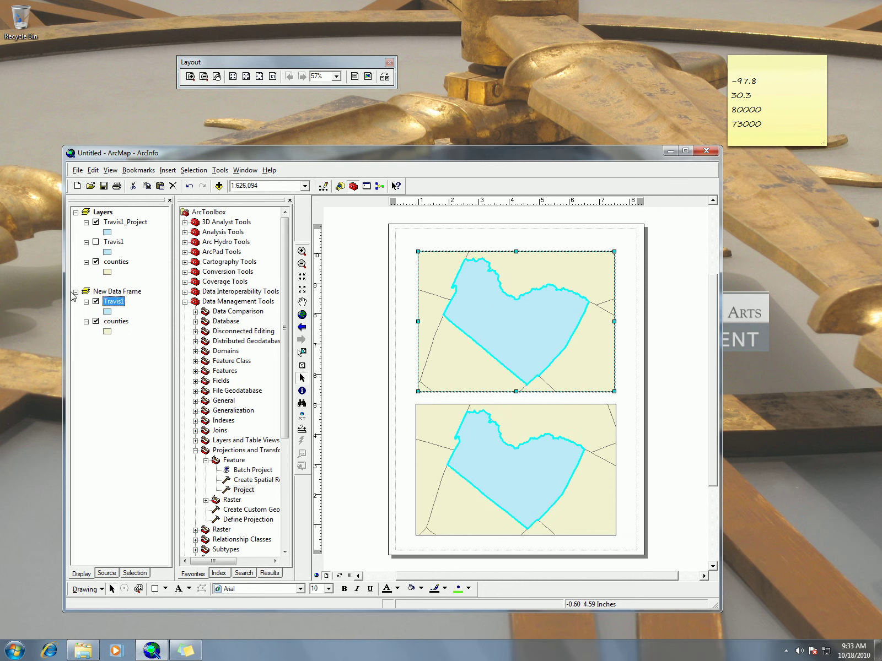
left_click(124, 292)
right_click(123, 292)
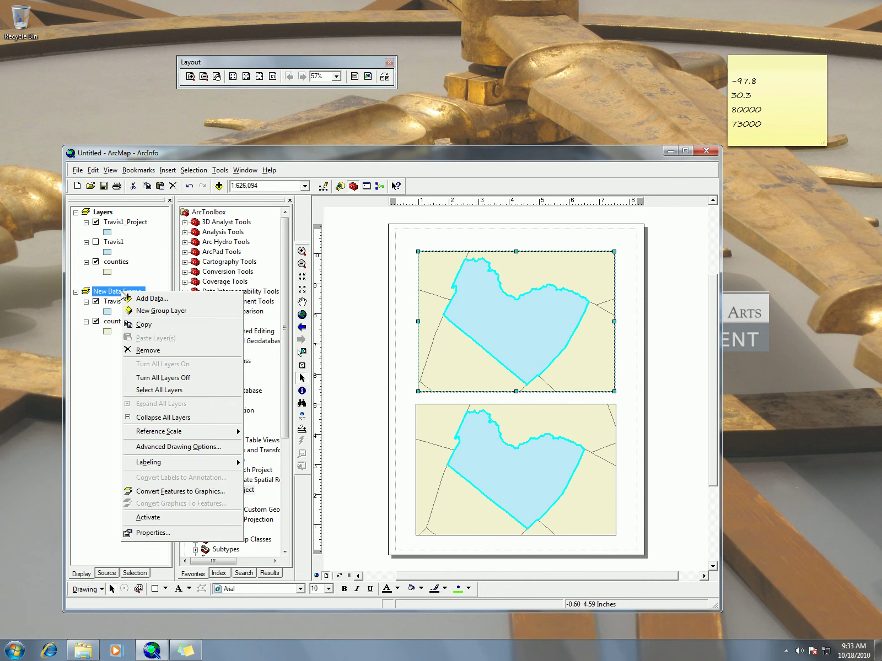
Set the New Data Frame's coordinate system to Geographic > North America > North American Datum 1983
left_click(165, 533)
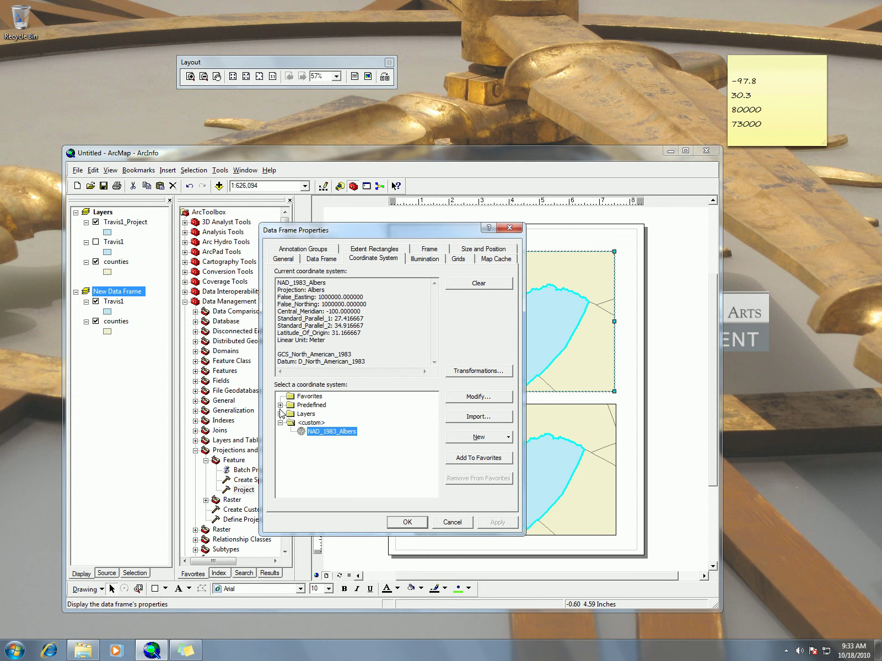
left_click(281, 406)
left_click(291, 414)
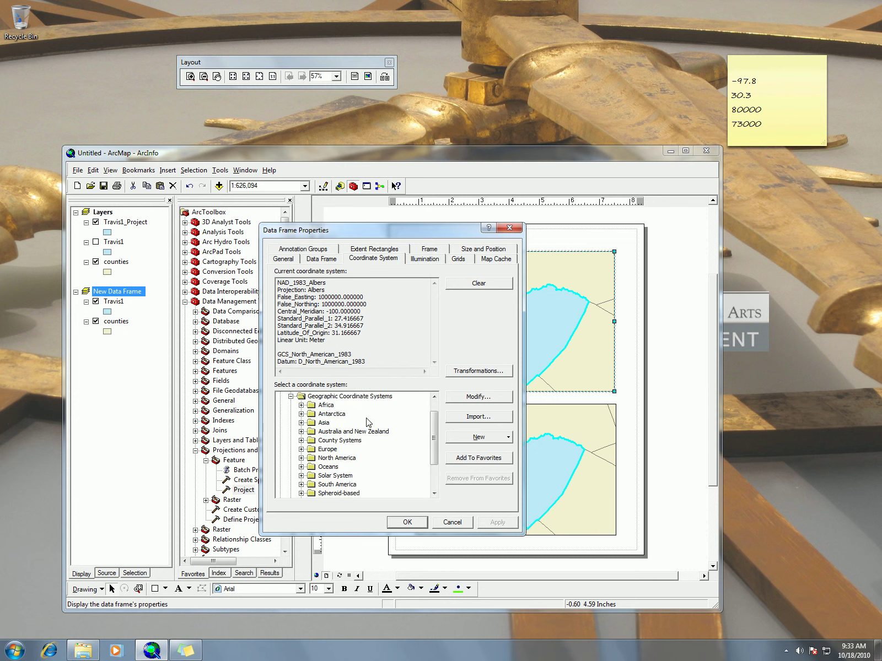
double_click(342, 459)
left_click_drag(434, 428, 435, 457)
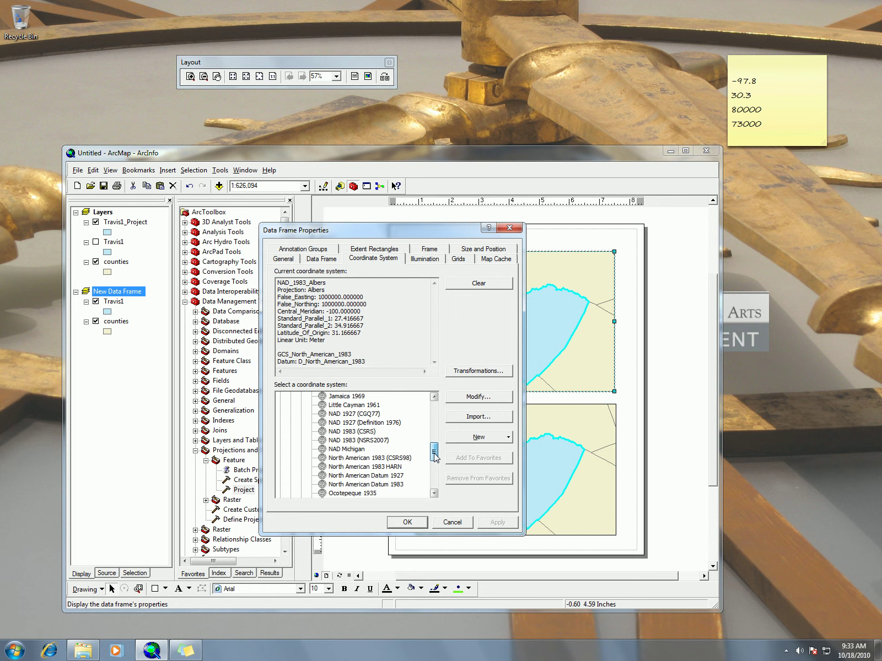
left_click(393, 485)
left_click(405, 523)
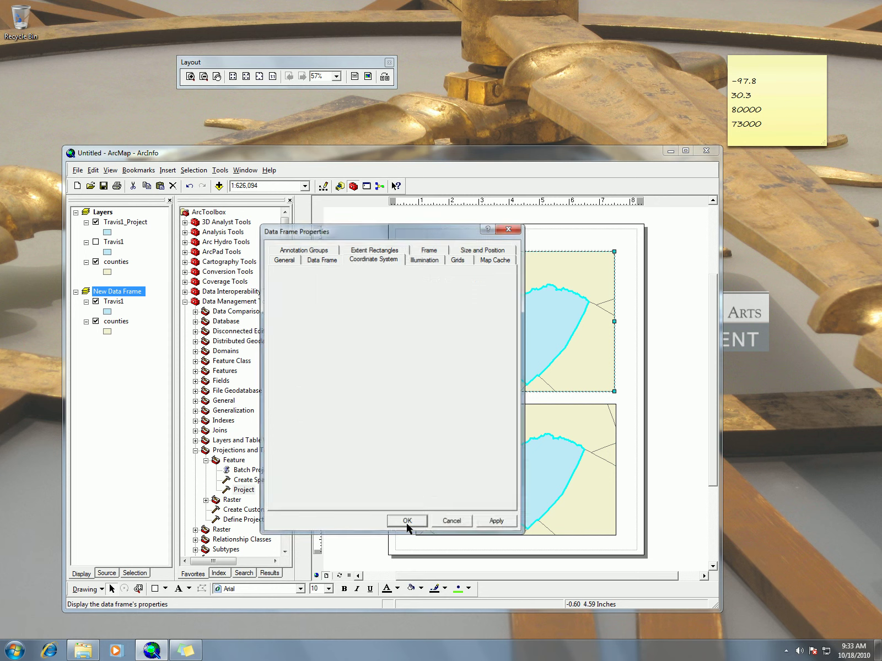